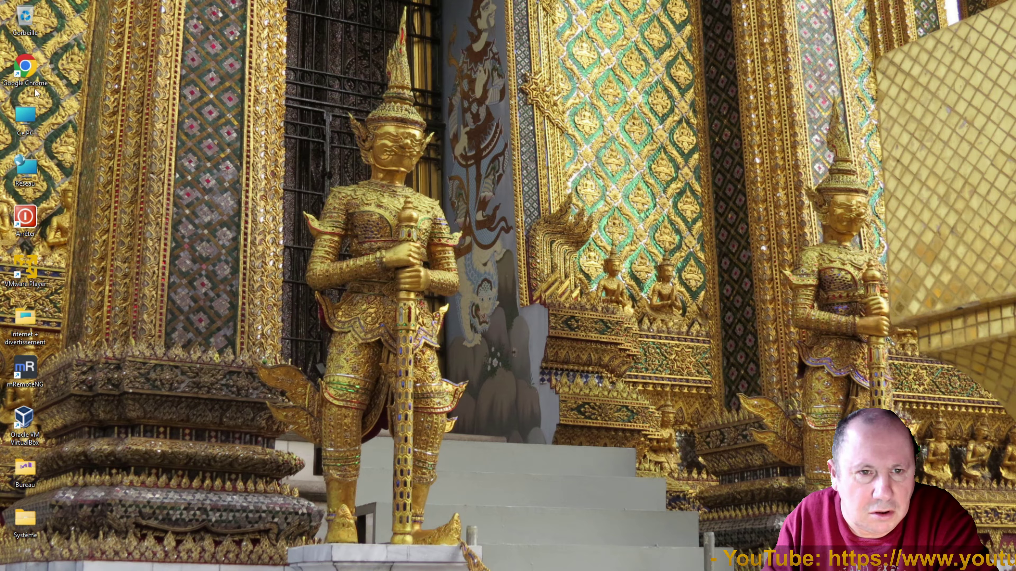
# Launch Google Chrome from the desktop and open the chrome://chrome-urls page.
pyautogui.doubleClick(30, 75)
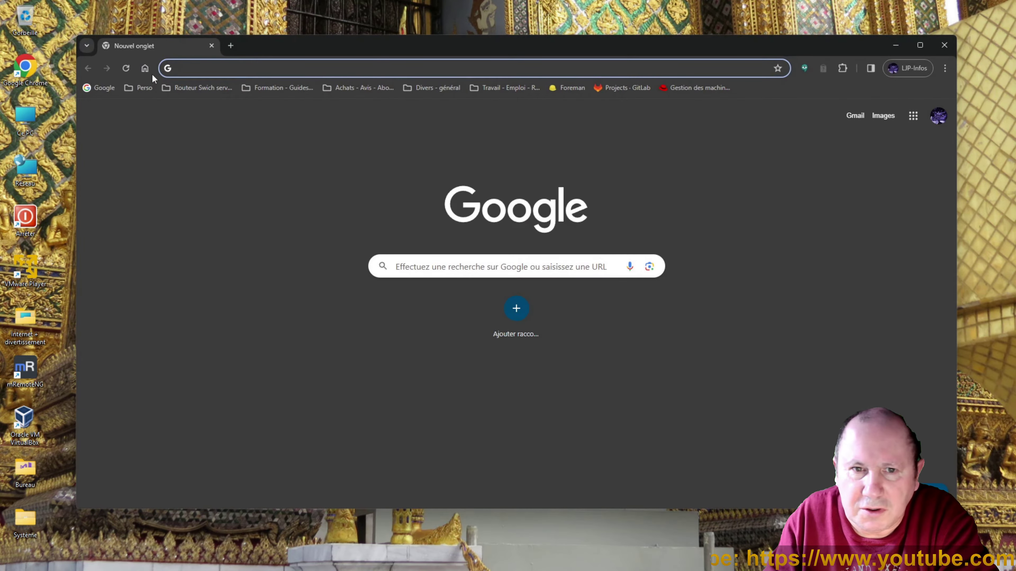
pyautogui.click(186, 67)
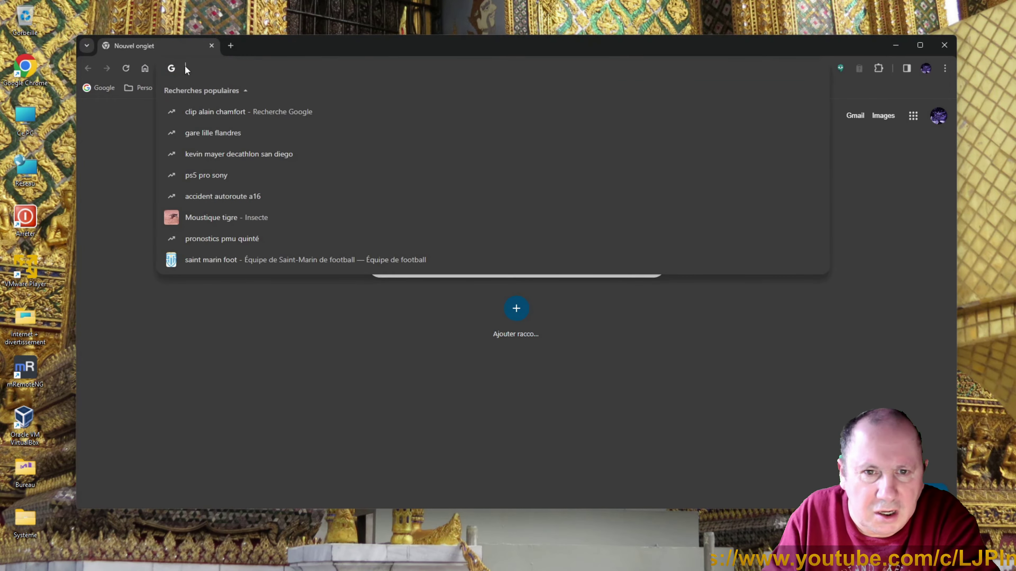
pyautogui.write('chrome://')
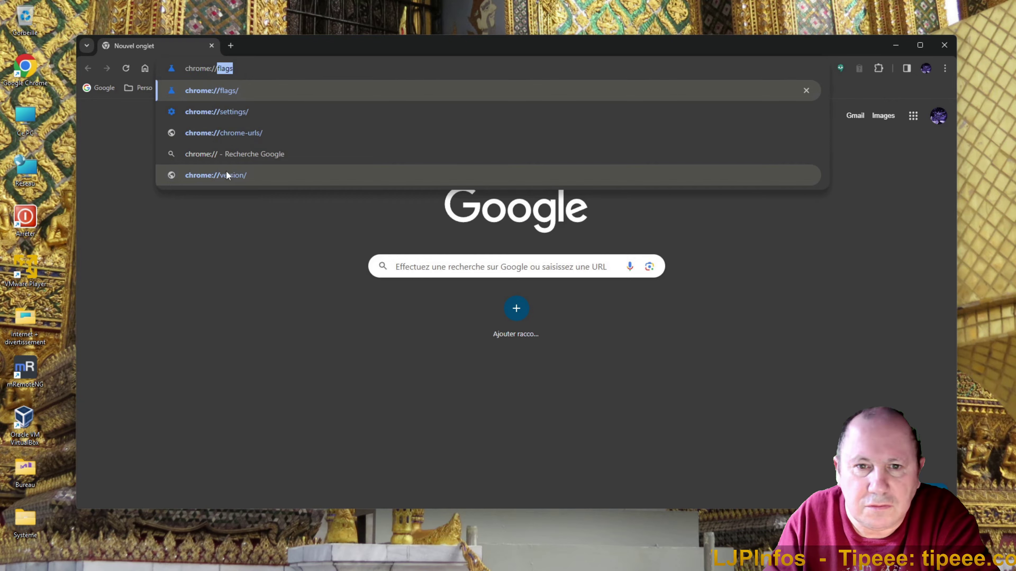
pyautogui.click(227, 136)
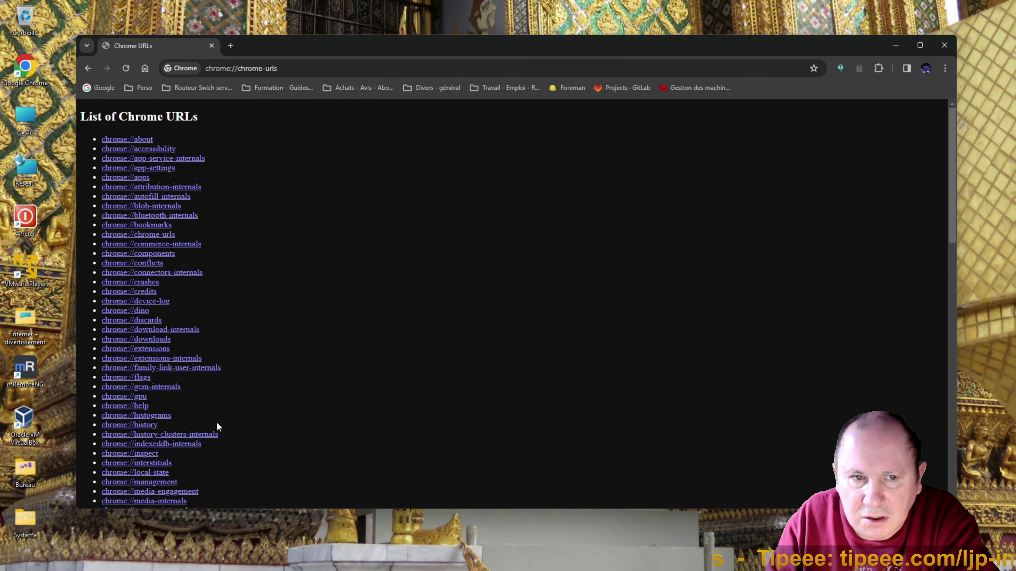
# Browse the list of Chrome URLs and open the chrome://flags page from it.
pyautogui.scroll(-5, 164, 313)
pyautogui.scroll(-8, 164, 314)
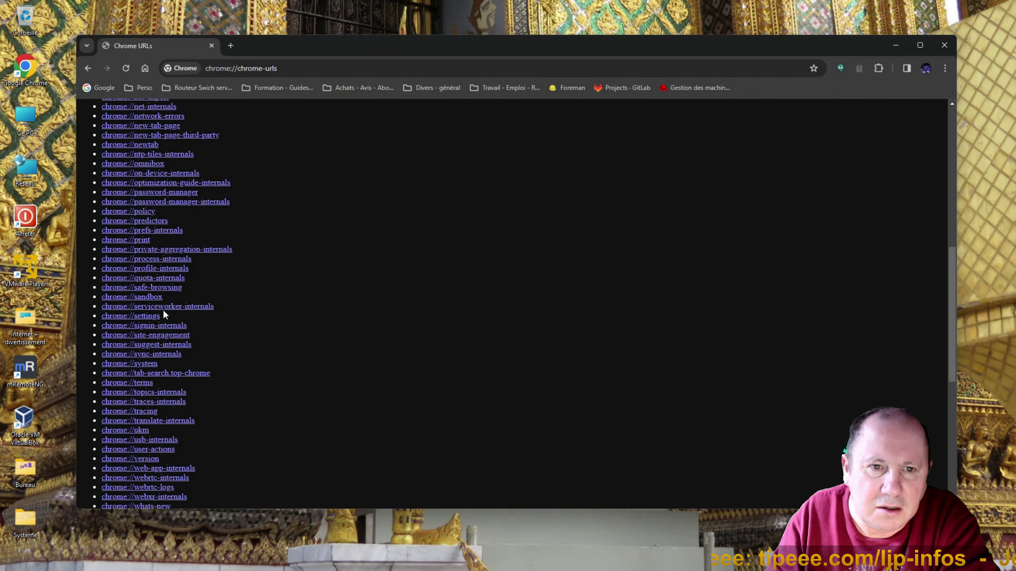
pyautogui.scroll(14, 164, 316)
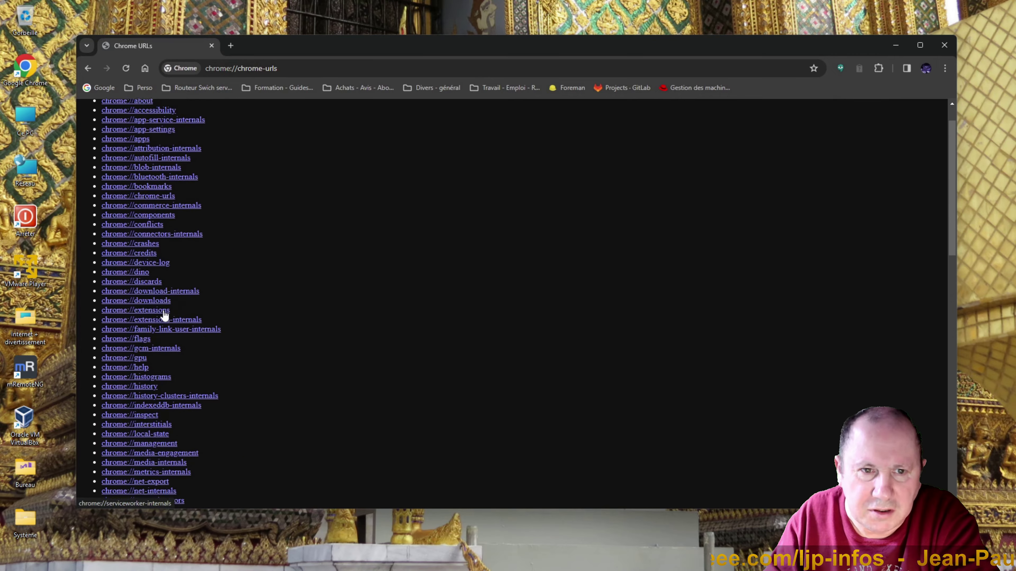
pyautogui.scroll(-4, 163, 310)
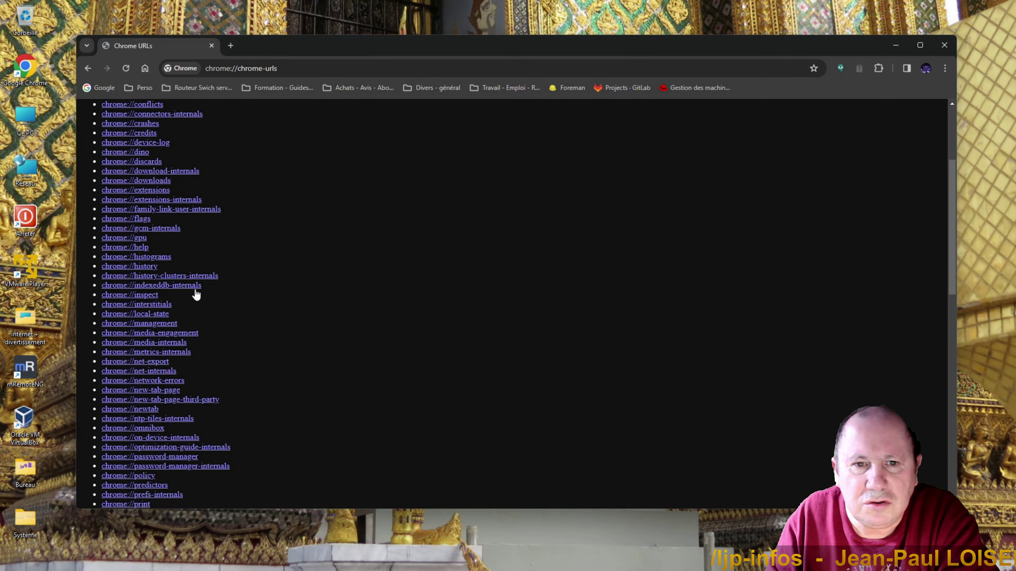
pyautogui.click(137, 221)
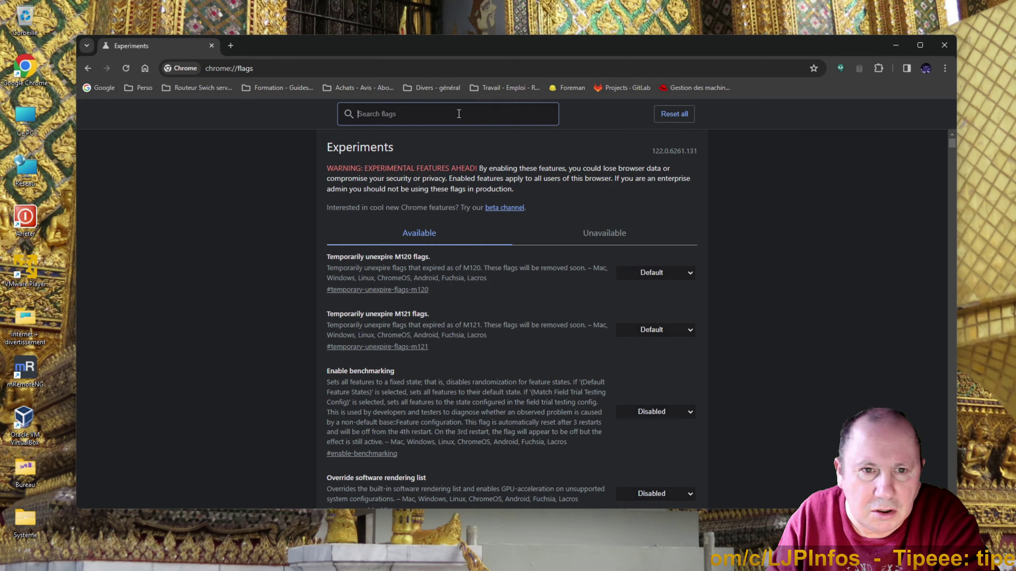
# Search the flags for "fluent", set the Fluent scrollbars flag to Enabled and relaunch Chrome.
pyautogui.write('fluent')
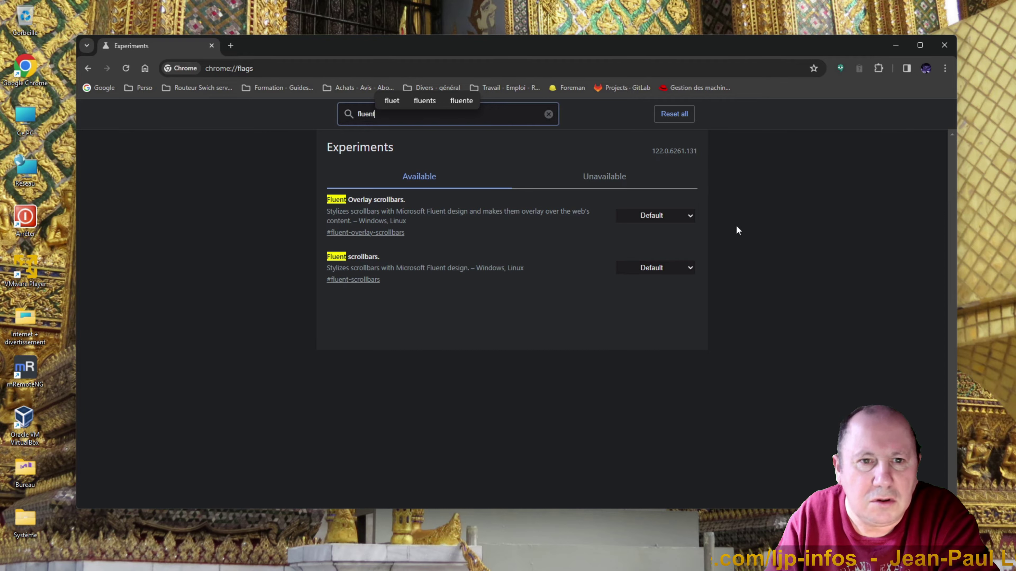
pyautogui.click(654, 268)
pyautogui.click(641, 289)
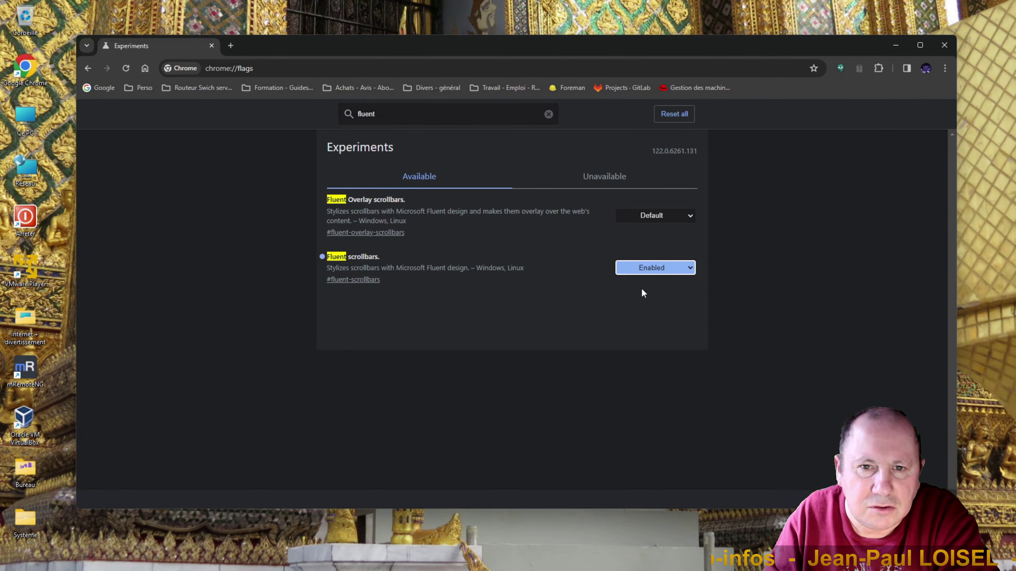
pyautogui.click(929, 479)
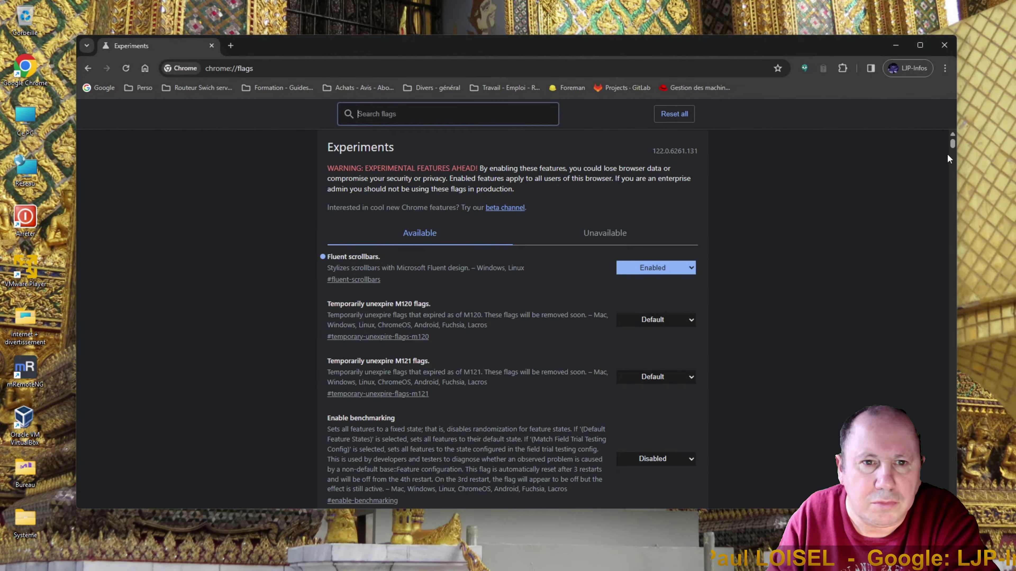
pyautogui.moveTo(950, 142)
pyautogui.mouseDown()
pyautogui.moveTo(948, 168)
pyautogui.moveTo(955, 124)
pyautogui.mouseUp()
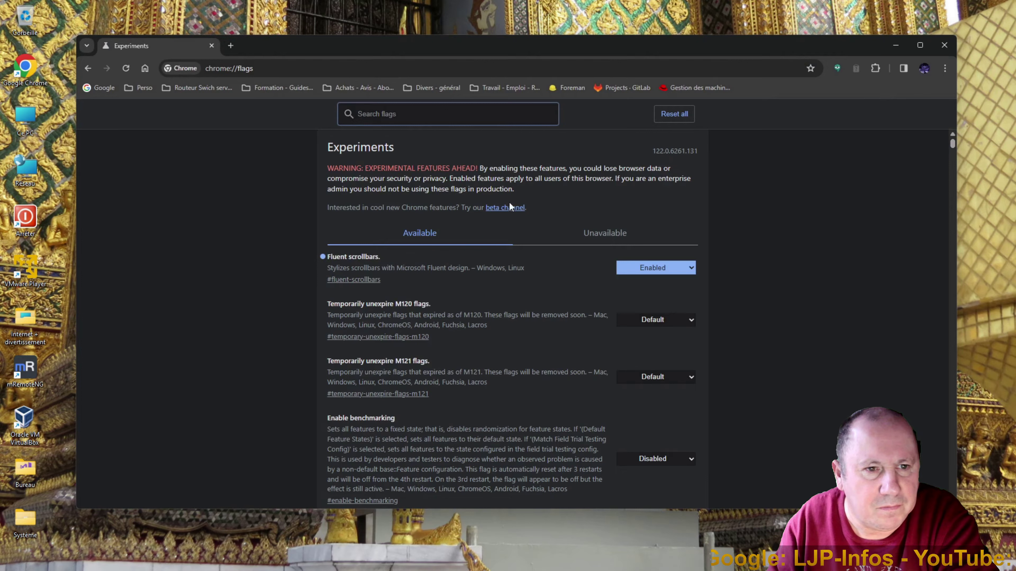
# Set the Fluent scrollbars flag back to Default, relaunch Chrome and close the browser window.
pyautogui.click(650, 268)
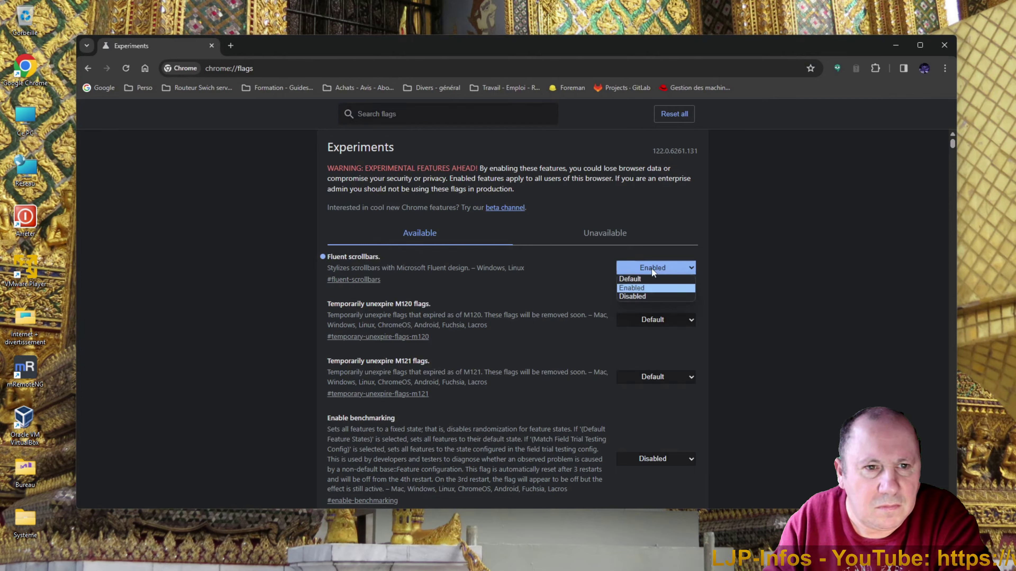
pyautogui.click(648, 280)
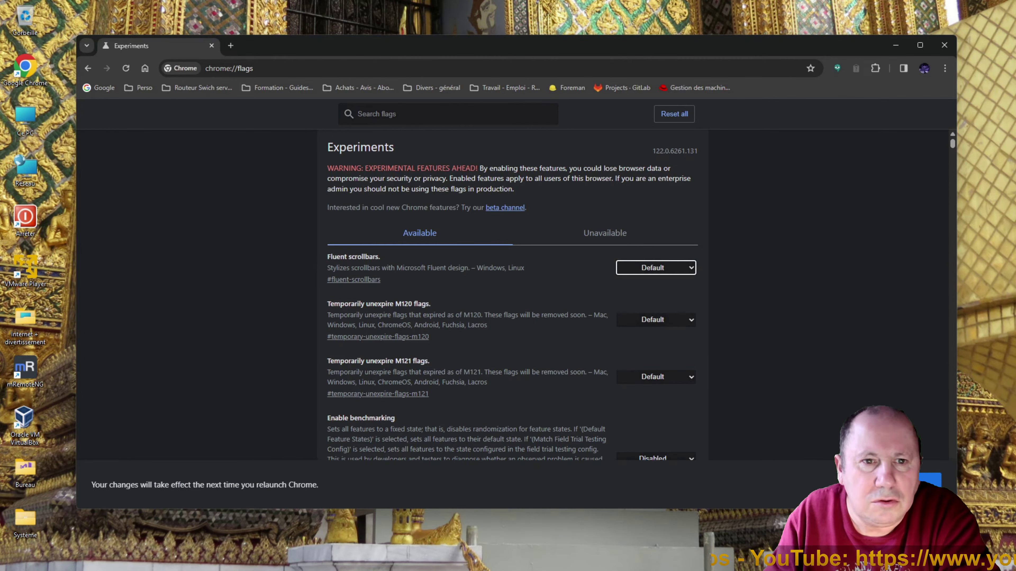
pyautogui.click(925, 485)
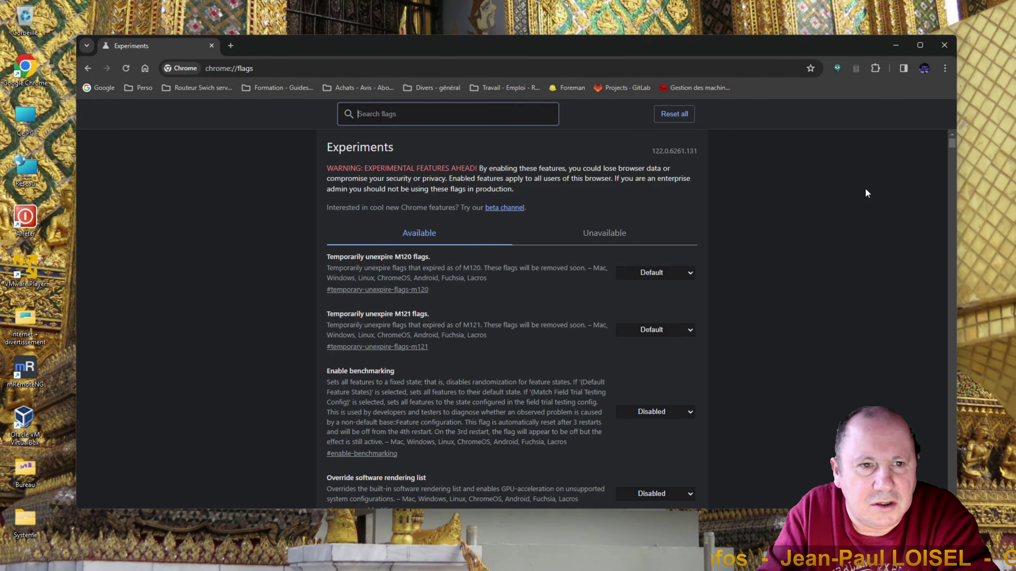
pyautogui.click(942, 41)
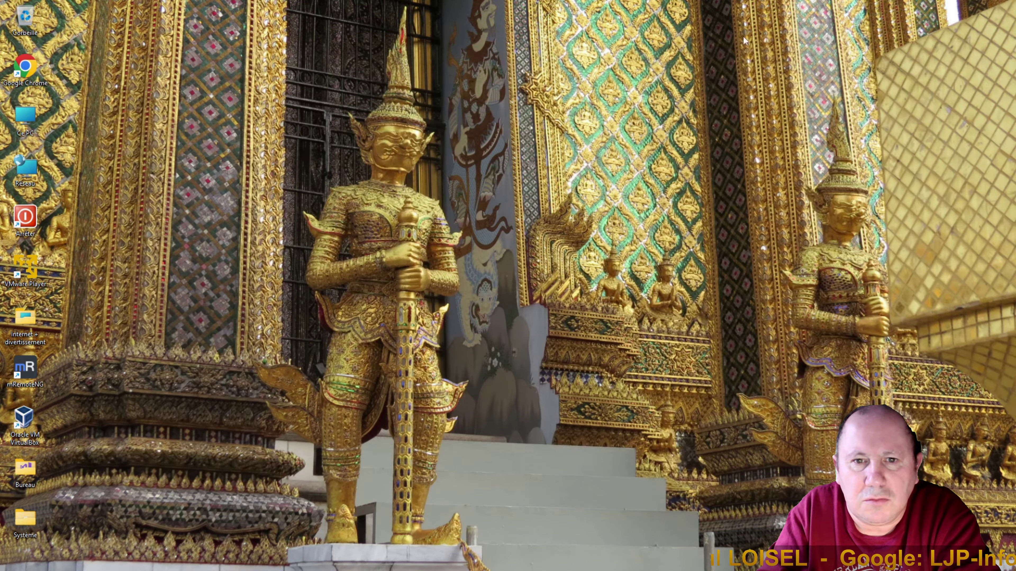
# Open the properties of the desktop Google Chrome shortcut and delete the argument after chrome.exe in its target.
pyautogui.rightClick(30, 72)
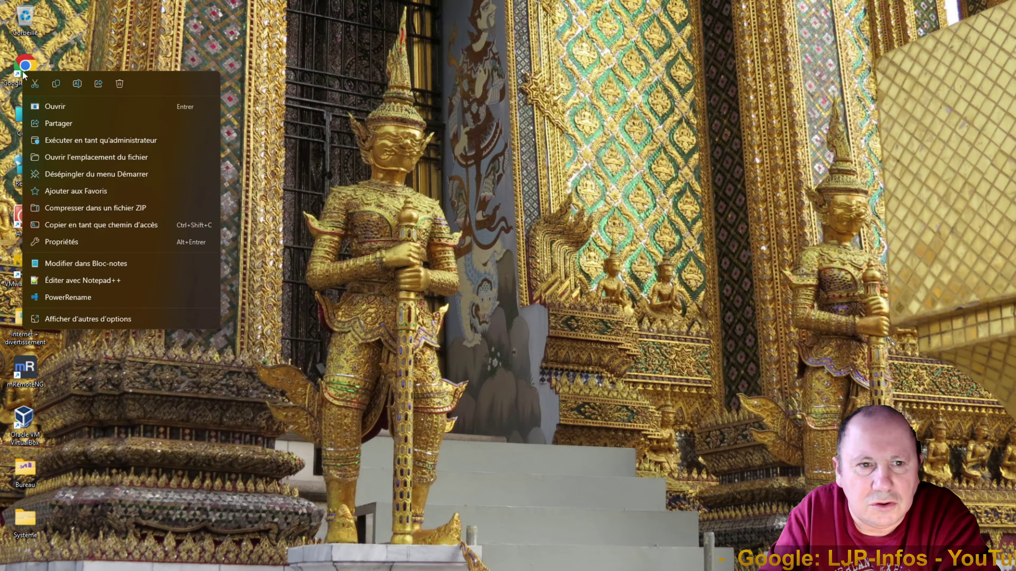
pyautogui.click(74, 244)
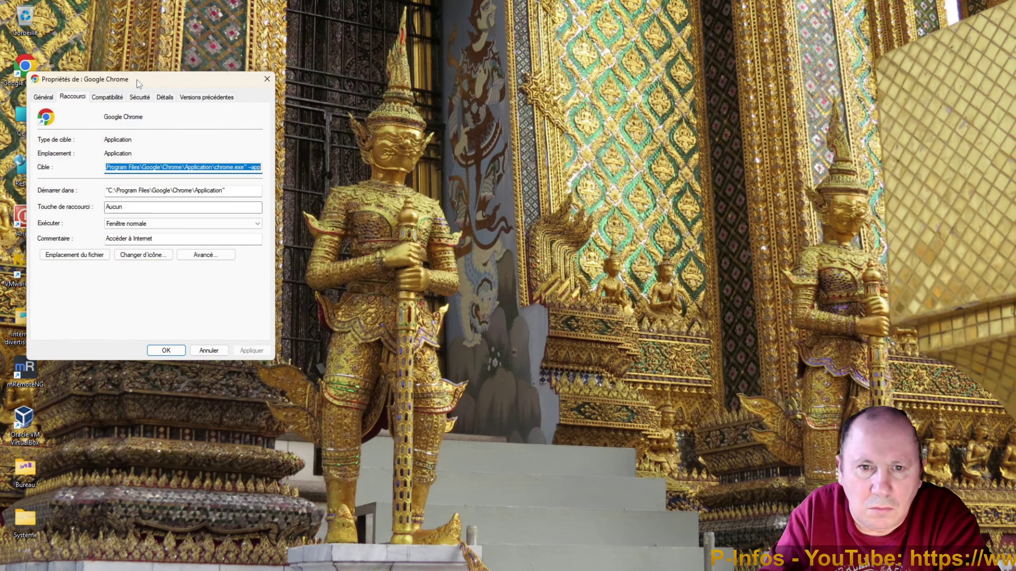
pyautogui.moveTo(138, 83); pyautogui.dragTo(401, 140)
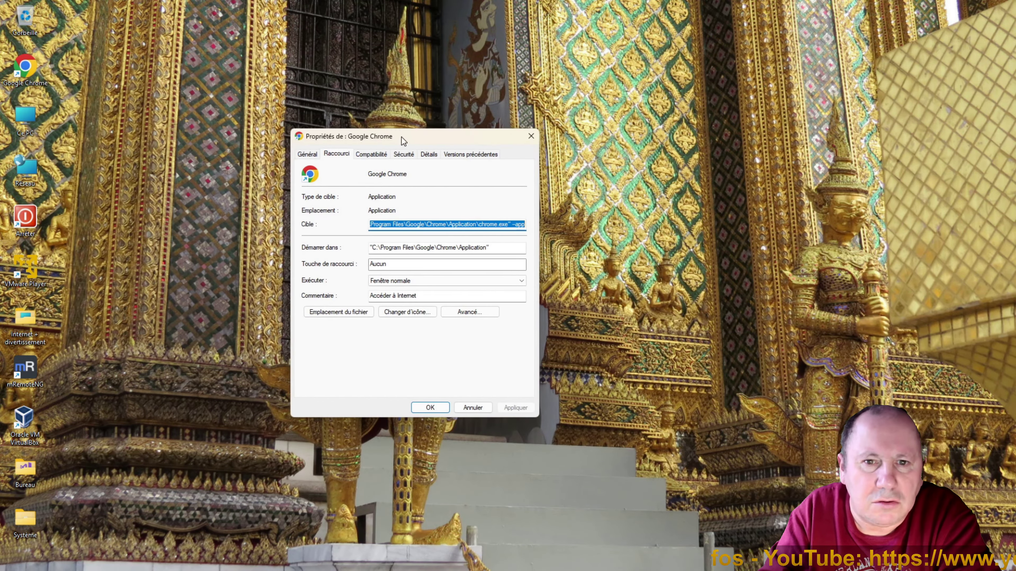
pyautogui.click(511, 224)
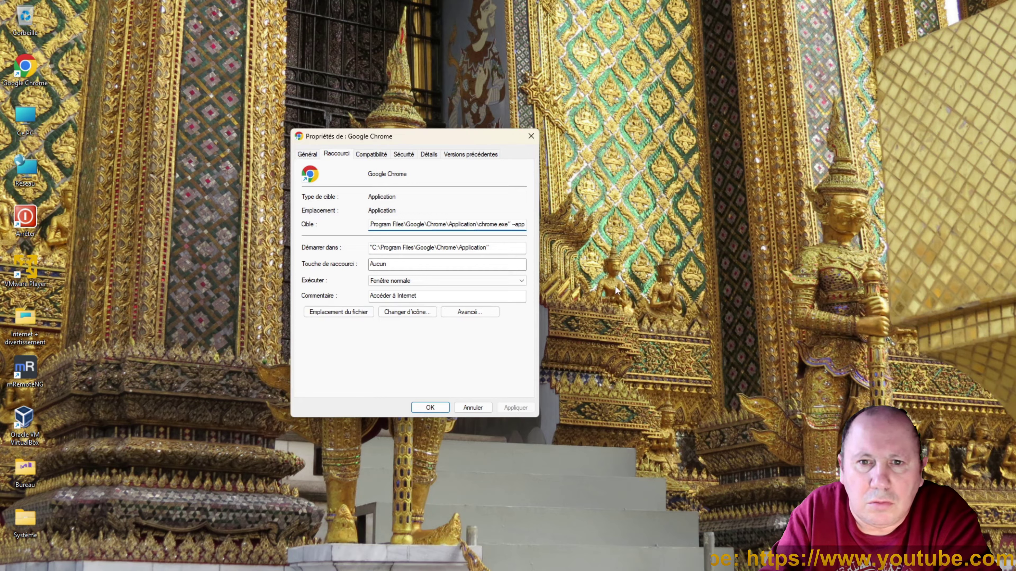
pyautogui.hotkey('shift', 'End')
pyautogui.press('Delete')
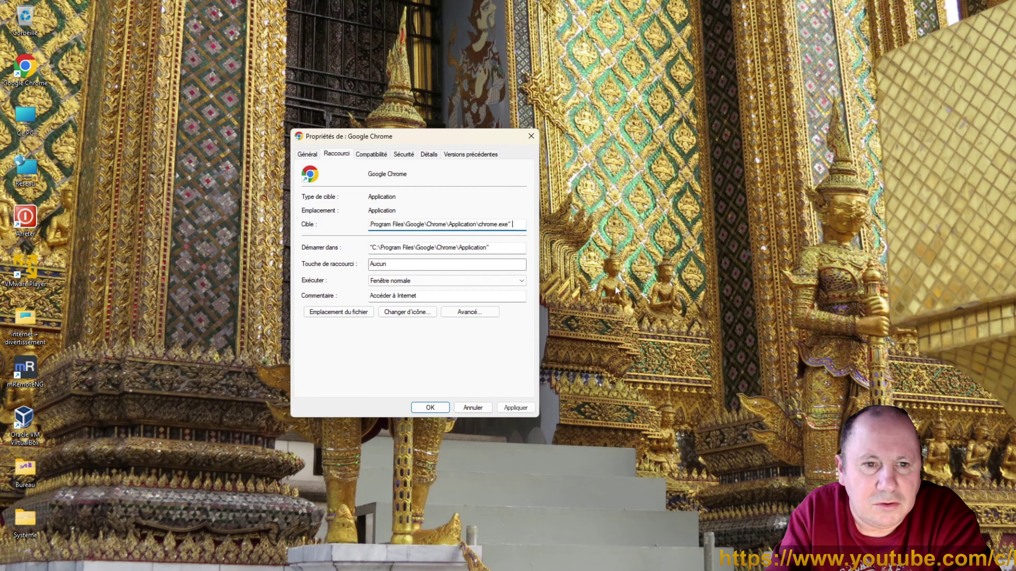
# Add the --incognito argument after chrome.exe in the shortcut's target and save the properties.
pyautogui.write('--')
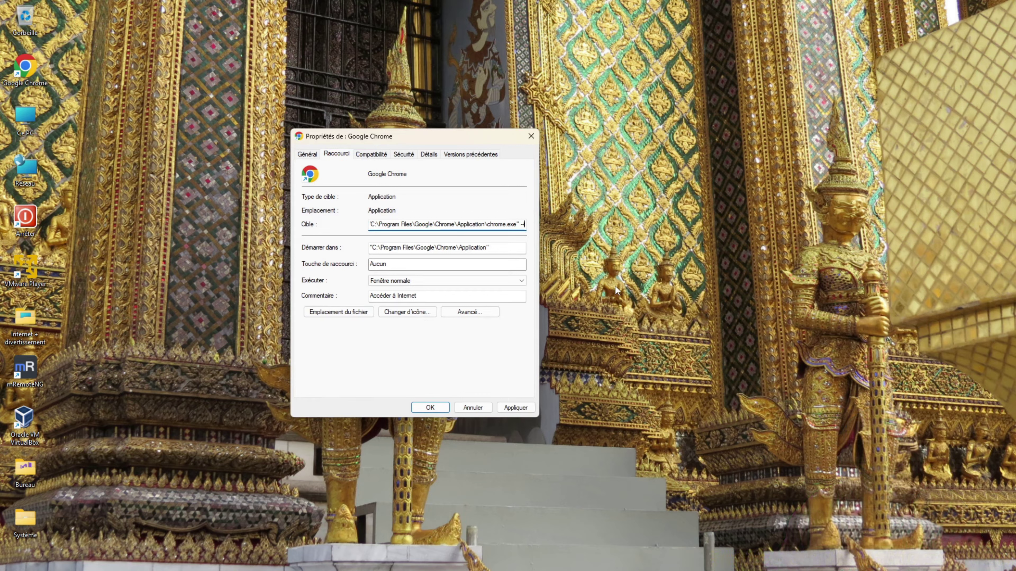
pyautogui.write('incogn')
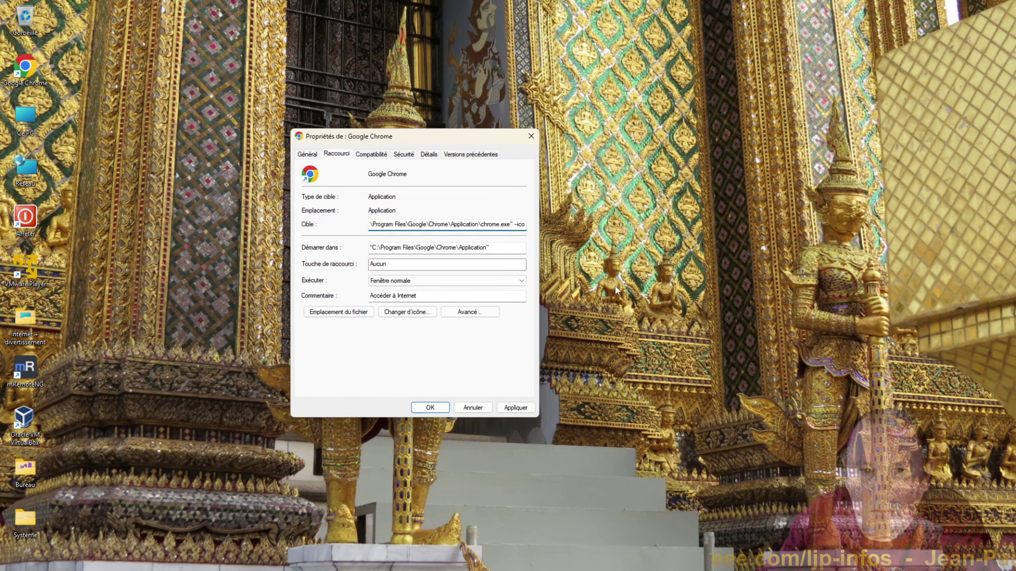
pyautogui.write('ito')
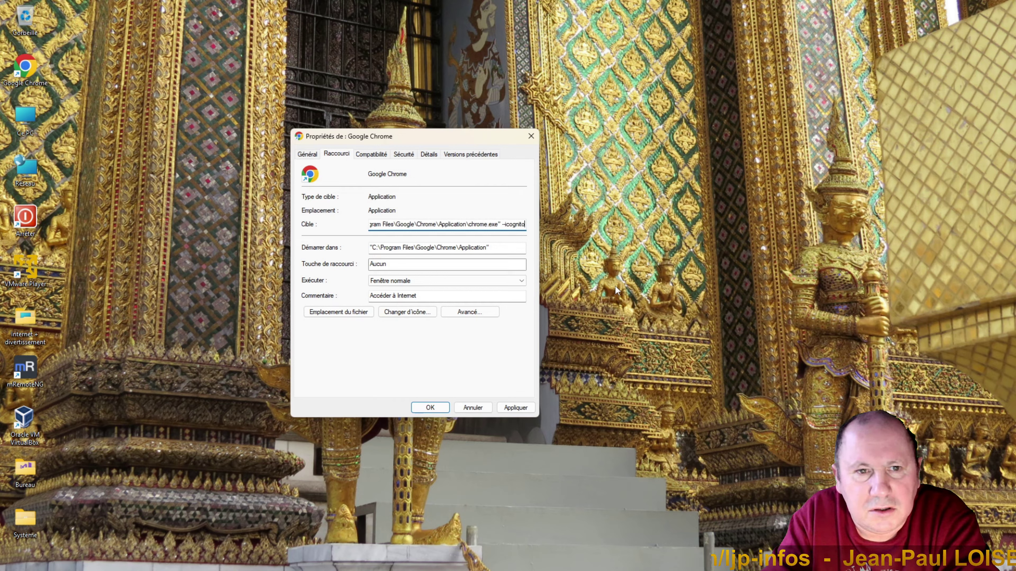
pyautogui.press('Left')
pyautogui.press('Left')
pyautogui.press('Left')
pyautogui.write('n')
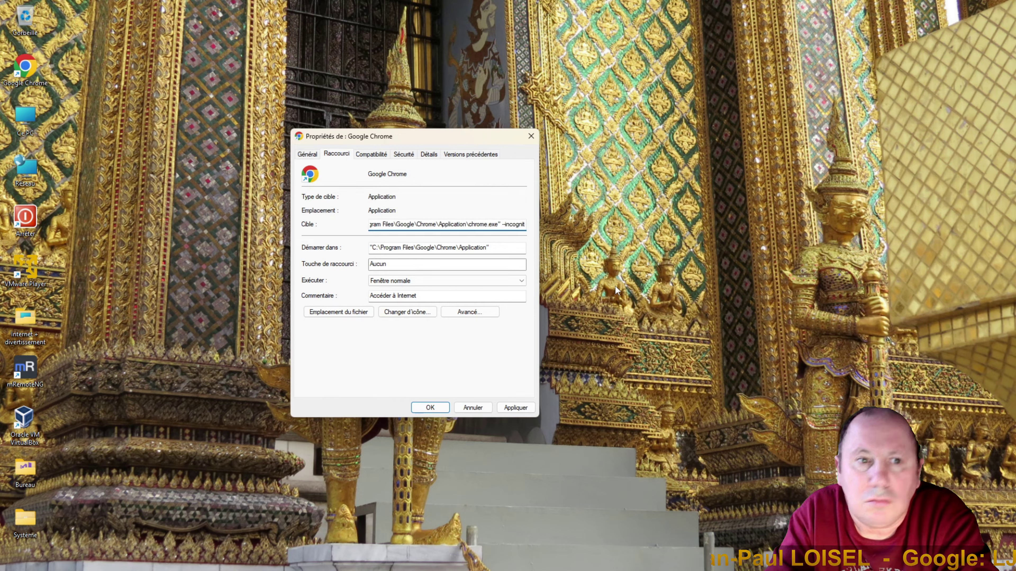
pyautogui.press('End')
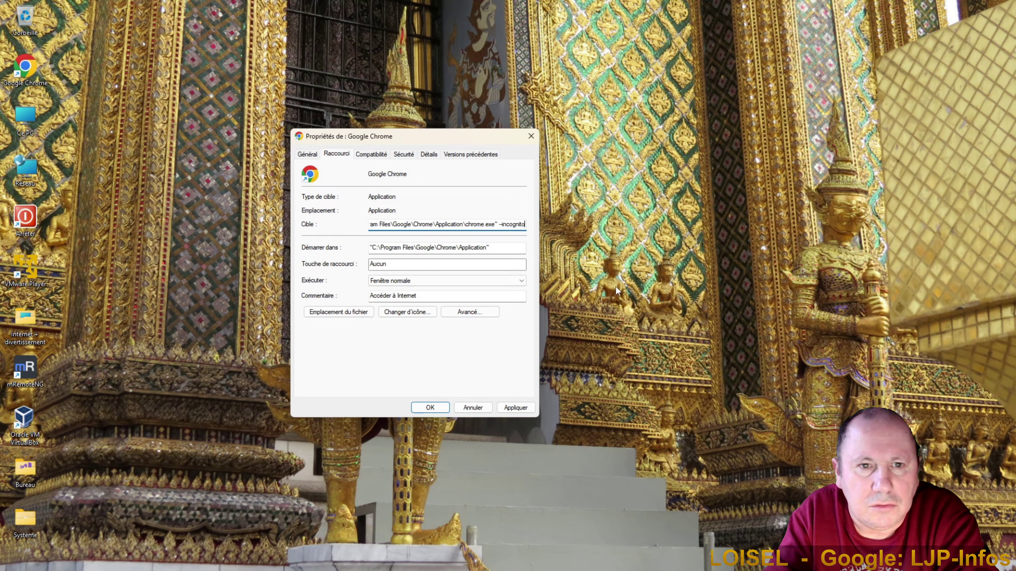
pyautogui.click(515, 408)
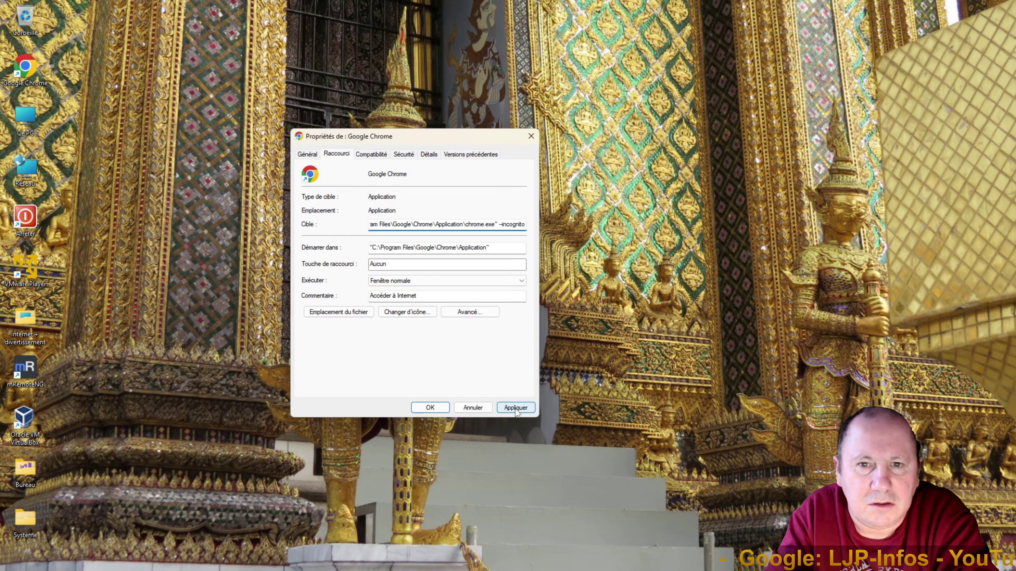
pyautogui.click(427, 405)
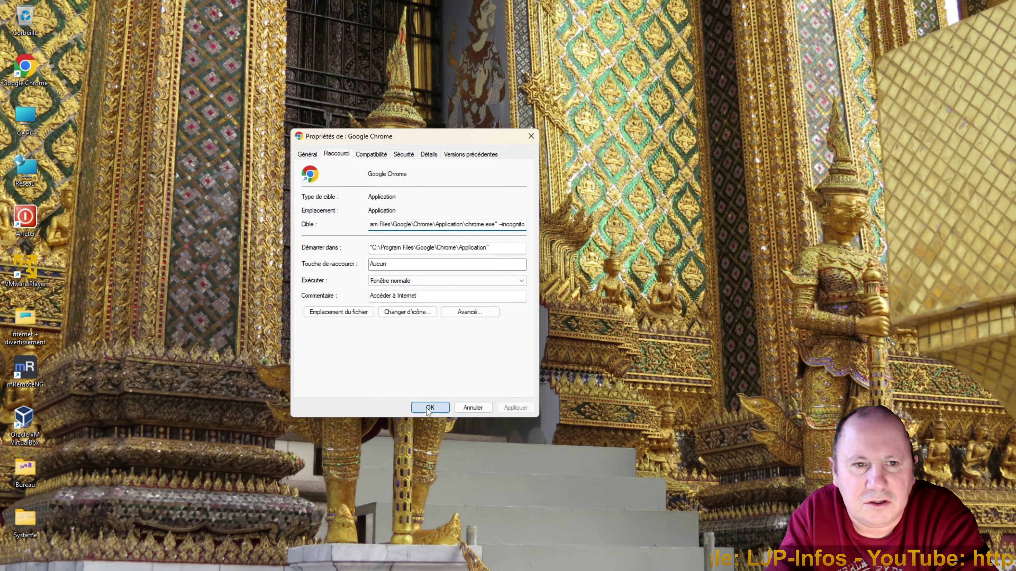
# Launch Chrome from the desktop shortcut to check its browsing mode, load the Red Hat machine management bookmark and close the window.
pyautogui.doubleClick(26, 72)
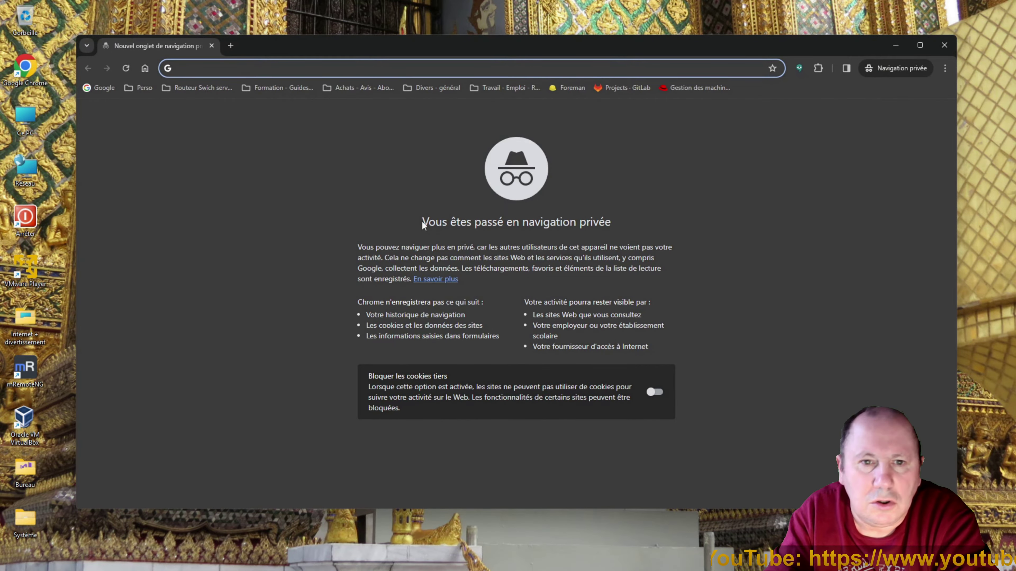
pyautogui.moveTo(429, 225); pyautogui.dragTo(461, 224)
pyautogui.moveTo(586, 228); pyautogui.dragTo(614, 227)
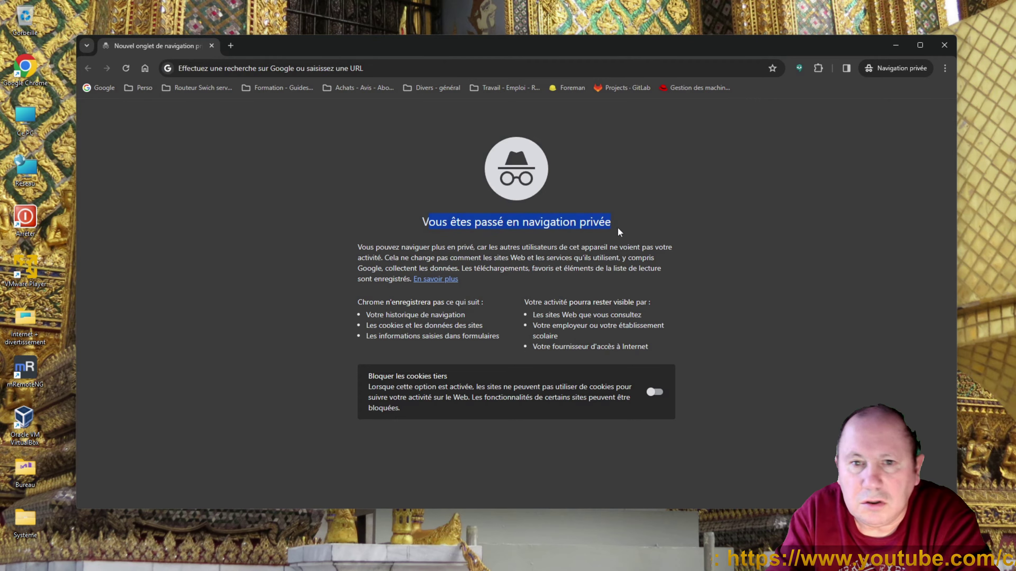
pyautogui.click(636, 232)
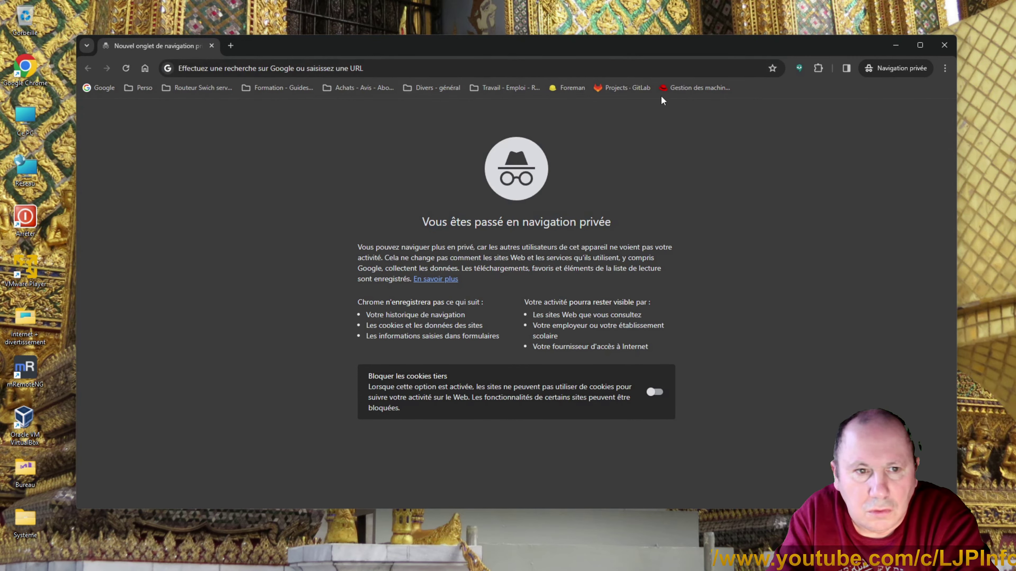
pyautogui.click(714, 89)
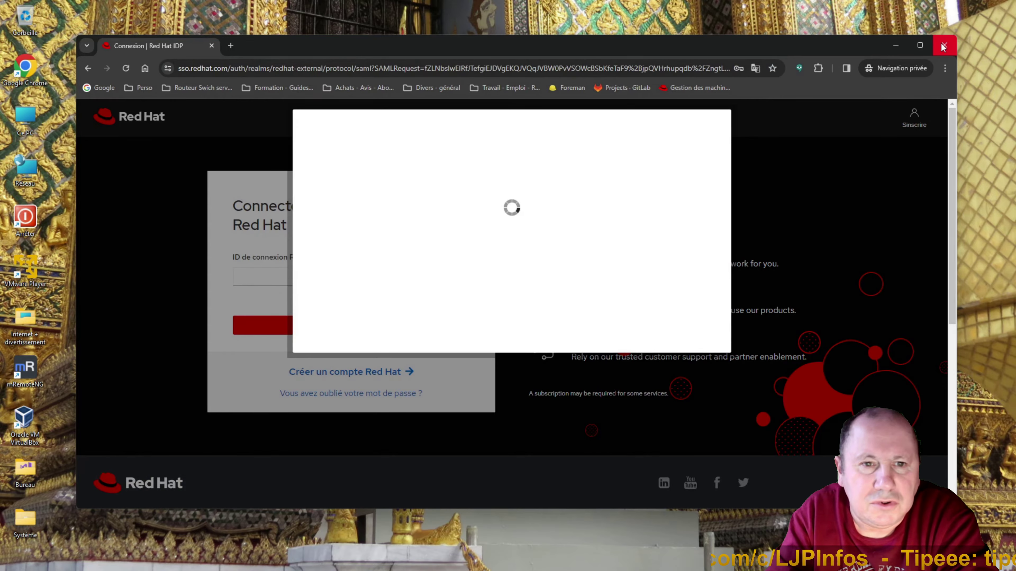
pyautogui.click(943, 46)
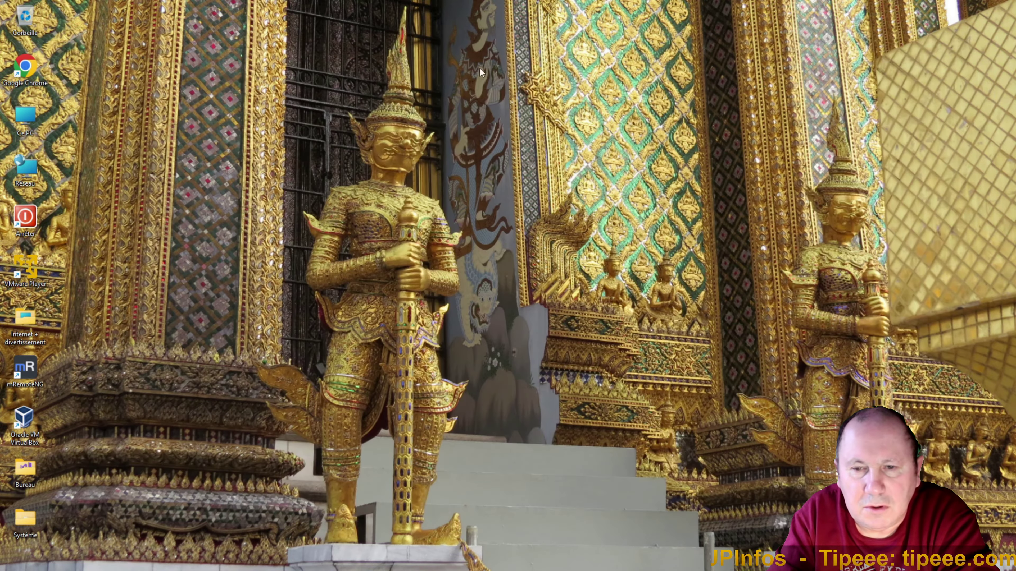
# Launch Chrome once more from the desktop shortcut and close its window.
pyautogui.doubleClick(33, 74)
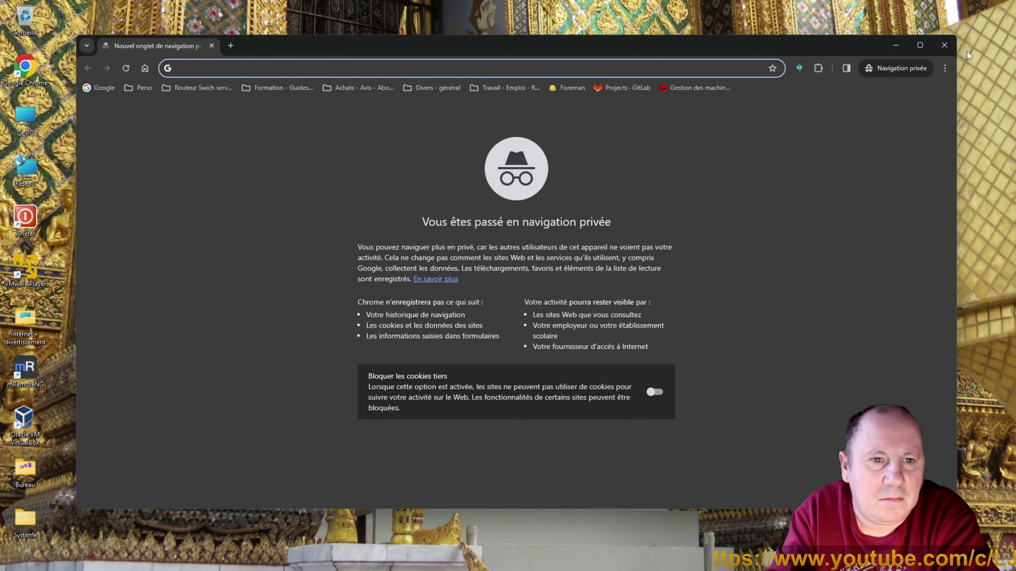
pyautogui.click(945, 45)
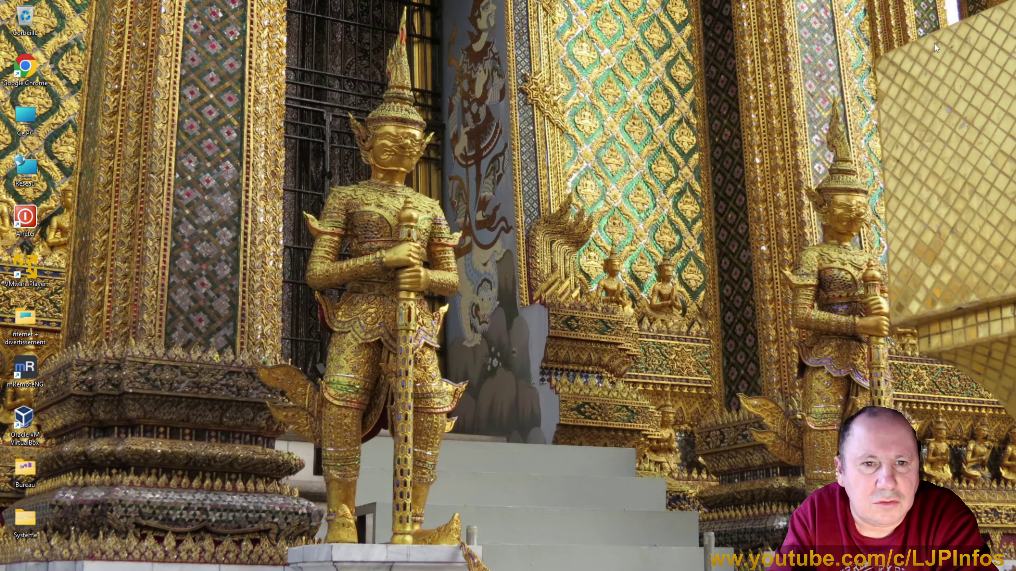
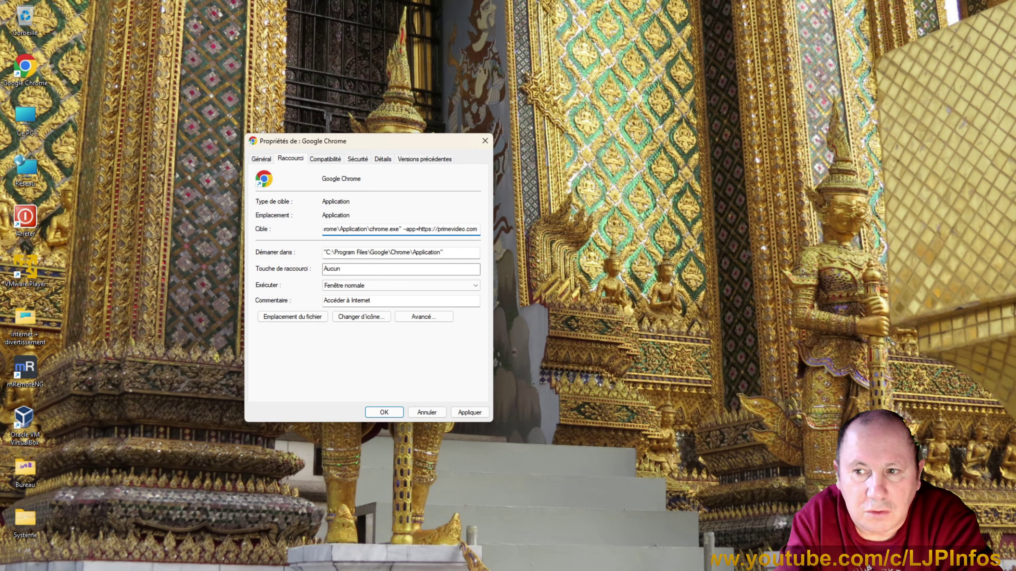
# Append the --force-dark-mode argument after the primevideo.com app address in the Chrome shortcut's target.
pyautogui.write('-')
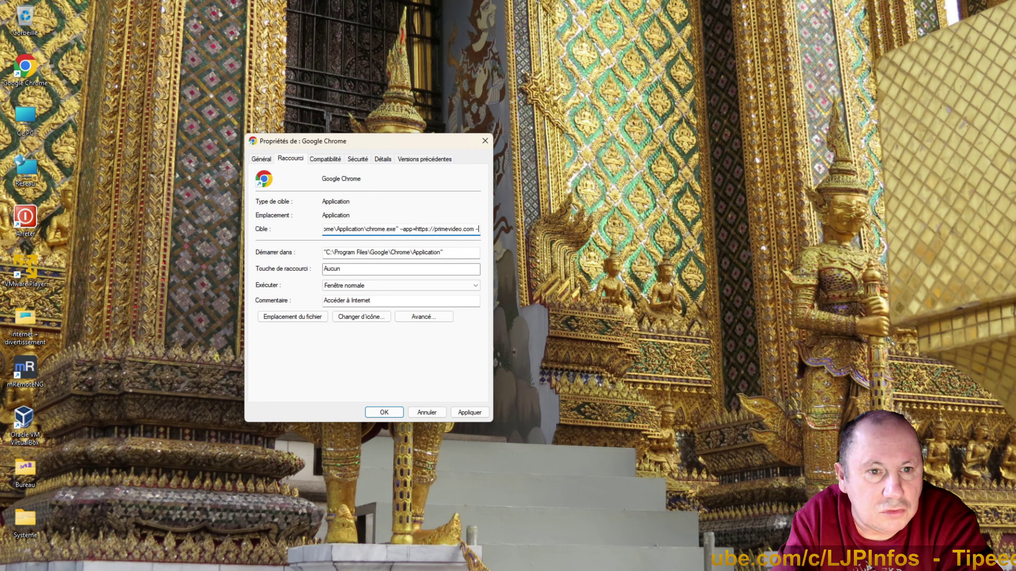
pyautogui.write('-force-')
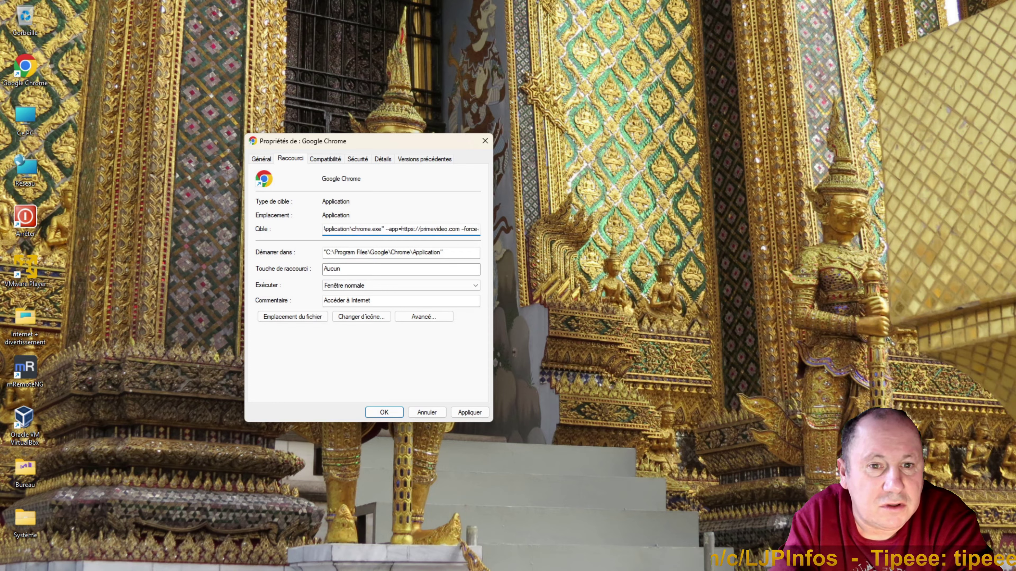
pyautogui.write('dark-')
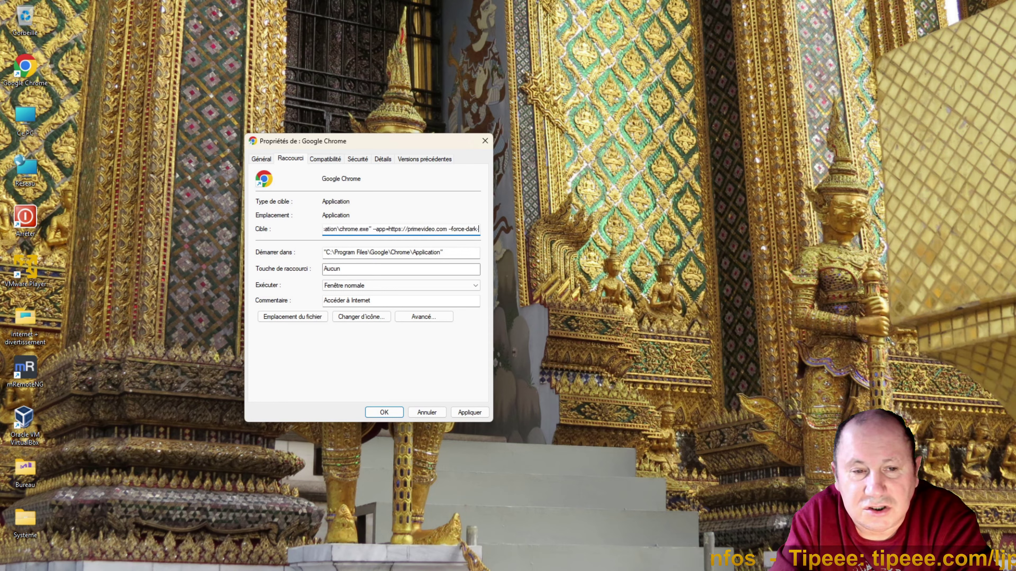
pyautogui.write('mode')
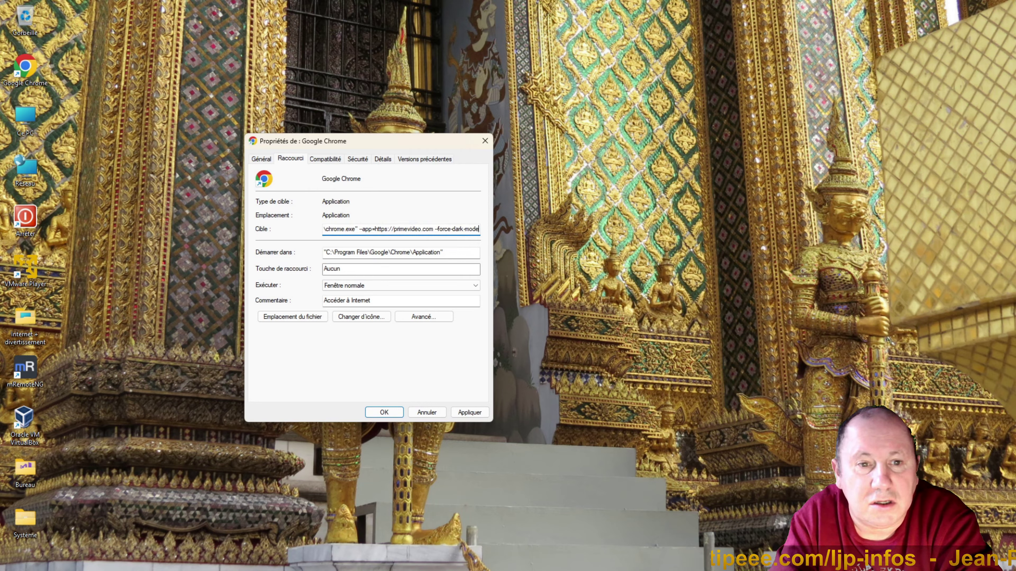
# Append the --window-position=200,10 argument to the end of the shortcut's target.
pyautogui.write(' --')
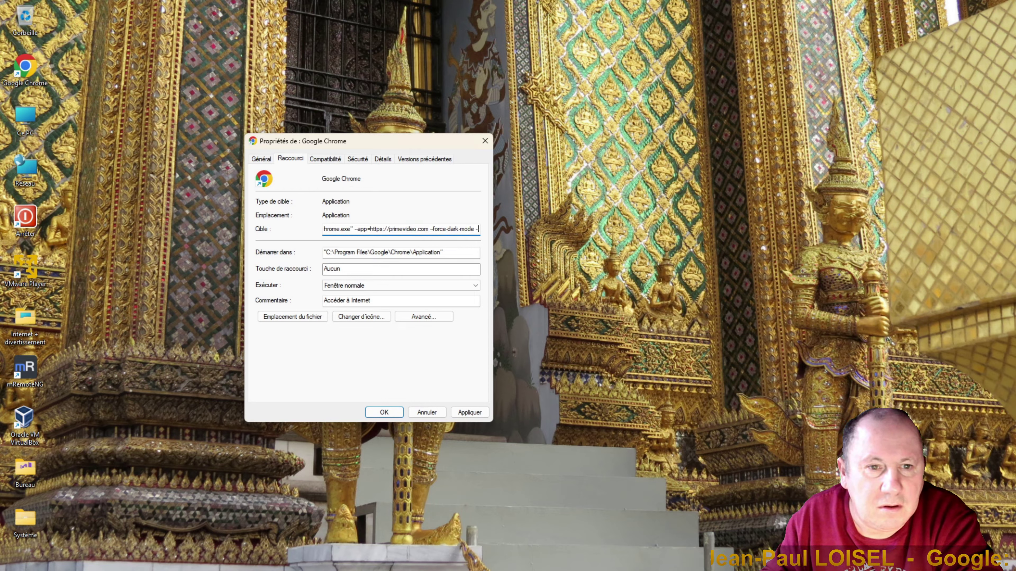
pyautogui.write('window')
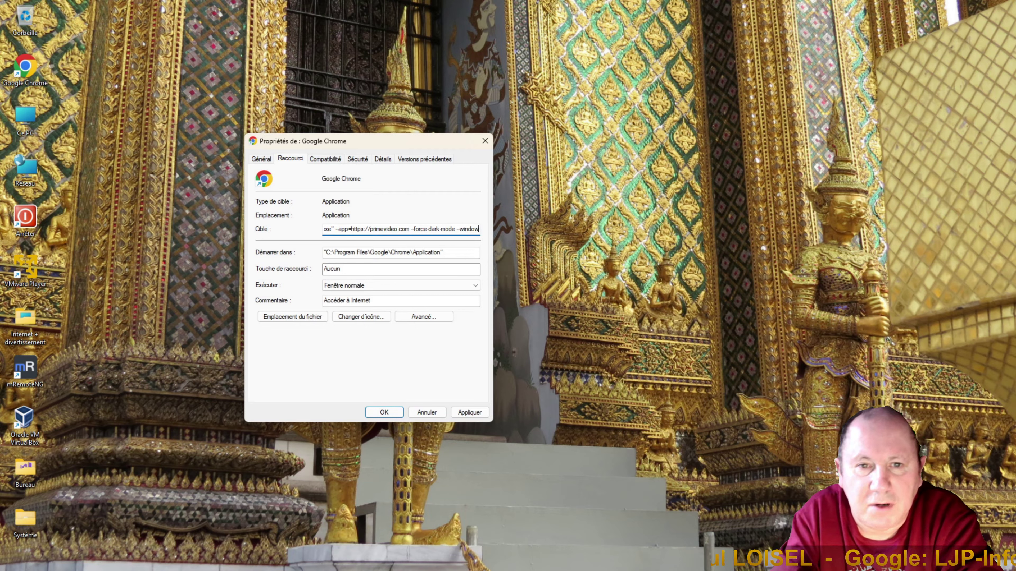
pyautogui.write('-positio')
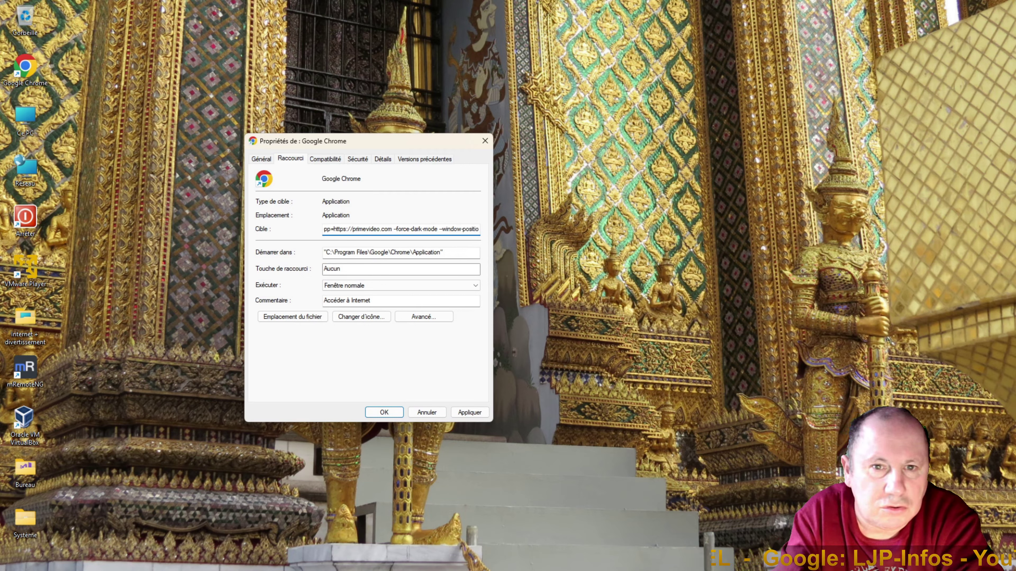
pyautogui.write('n')
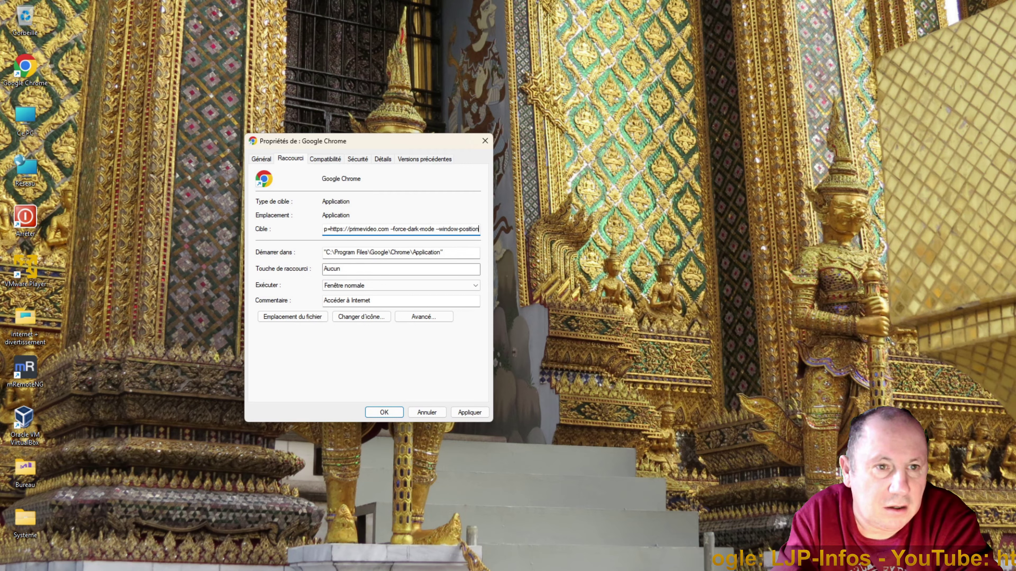
pyautogui.write('=2')
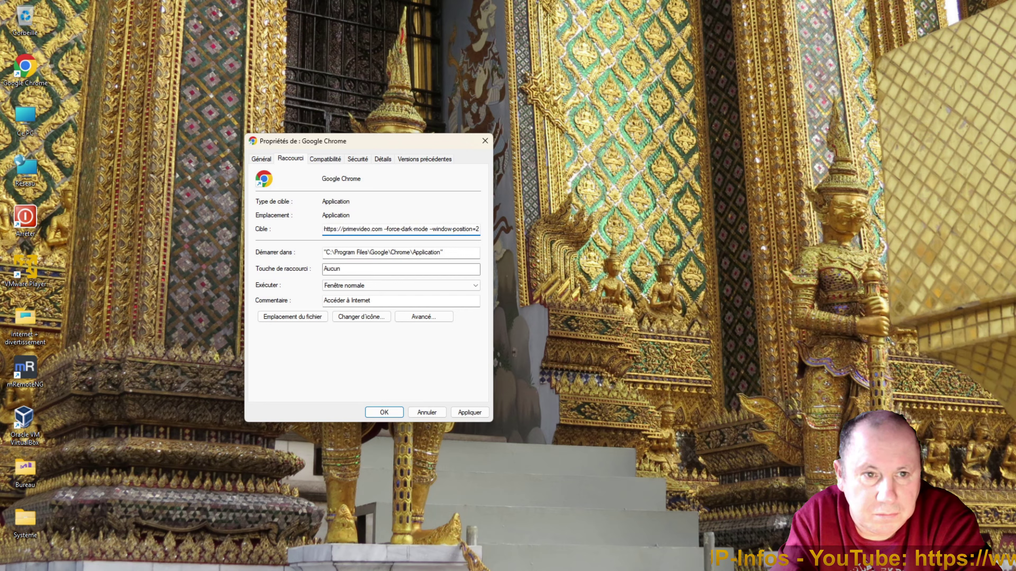
pyautogui.write('00,10')
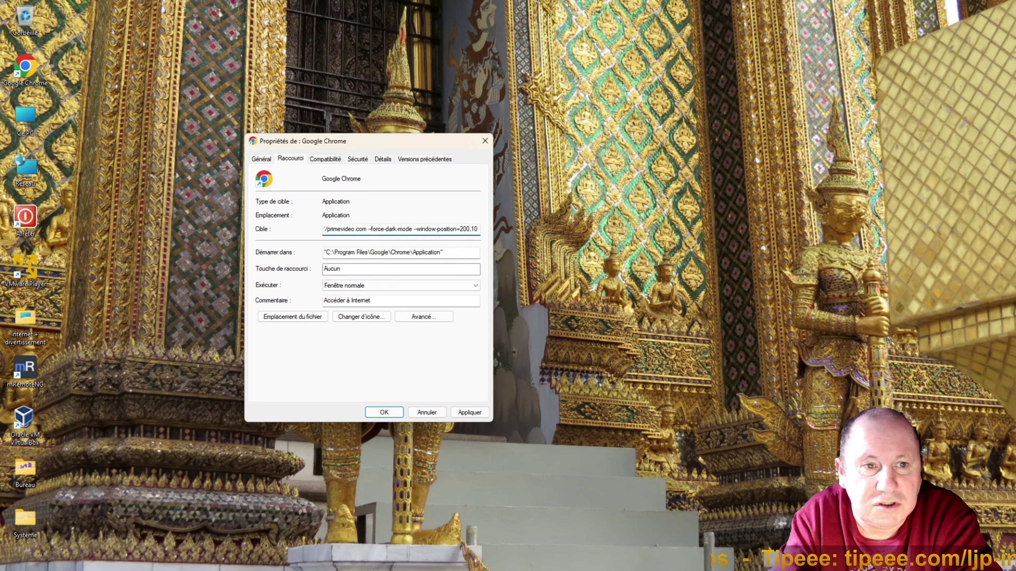
# Append the --window-size=1500,1000 argument to the end of the shortcut's target.
pyautogui.write('--')
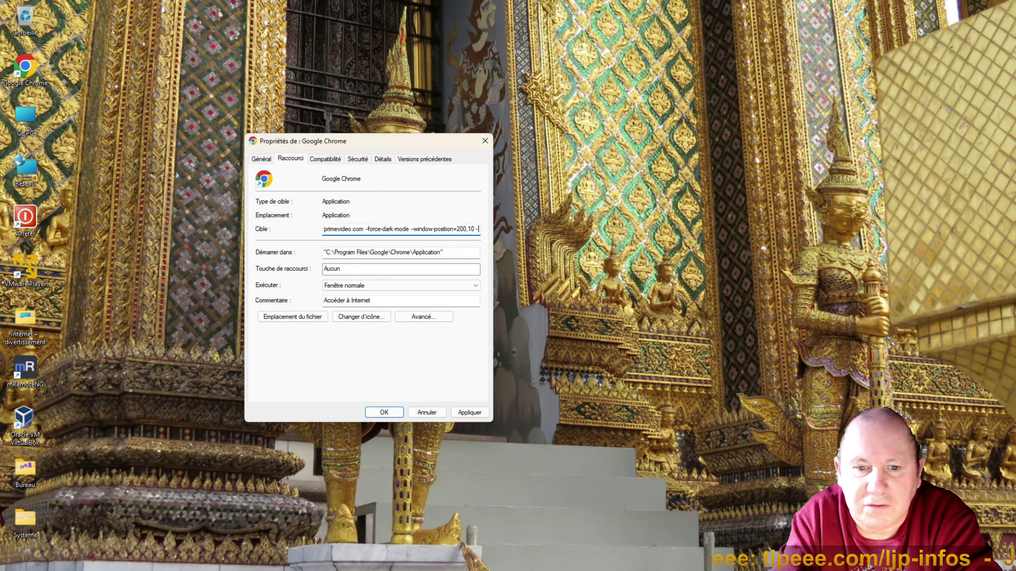
pyautogui.write('window')
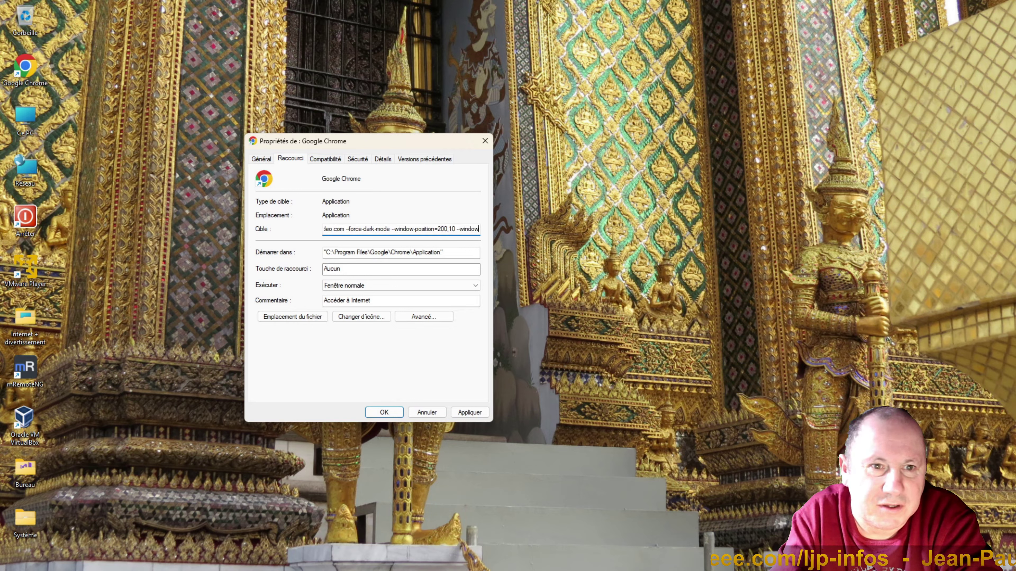
pyautogui.write('-')
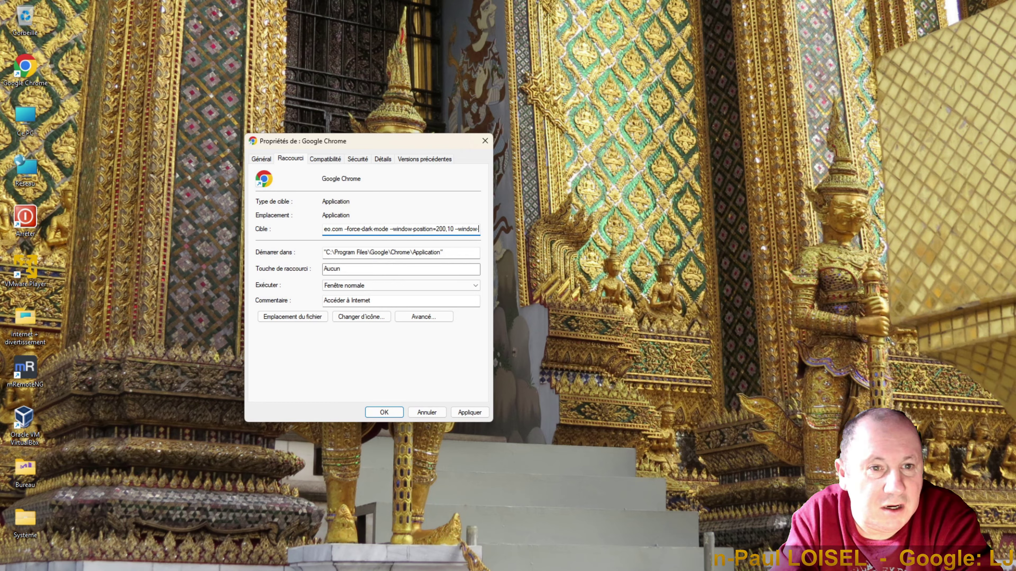
pyautogui.write('size=')
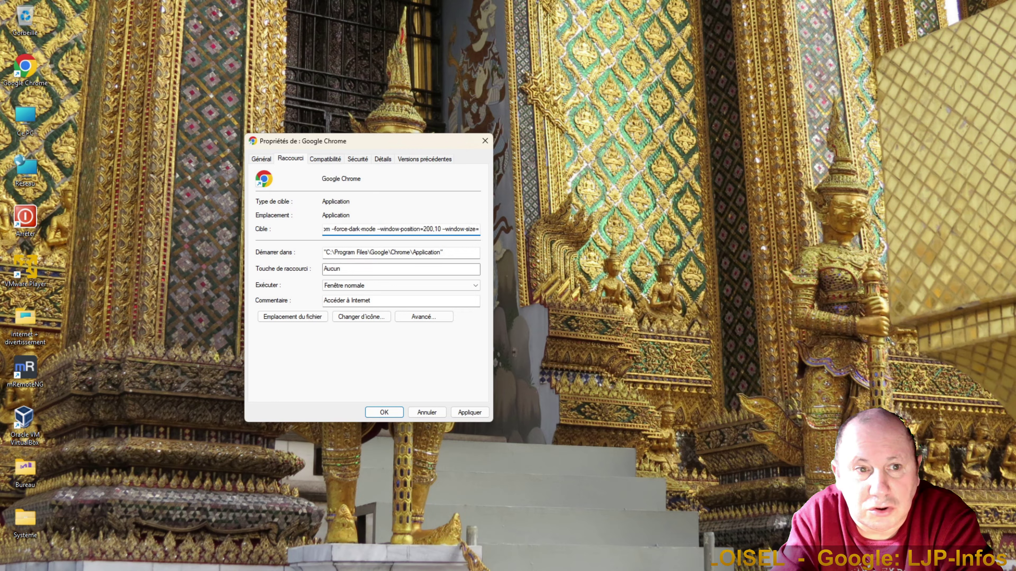
pyautogui.write('15')
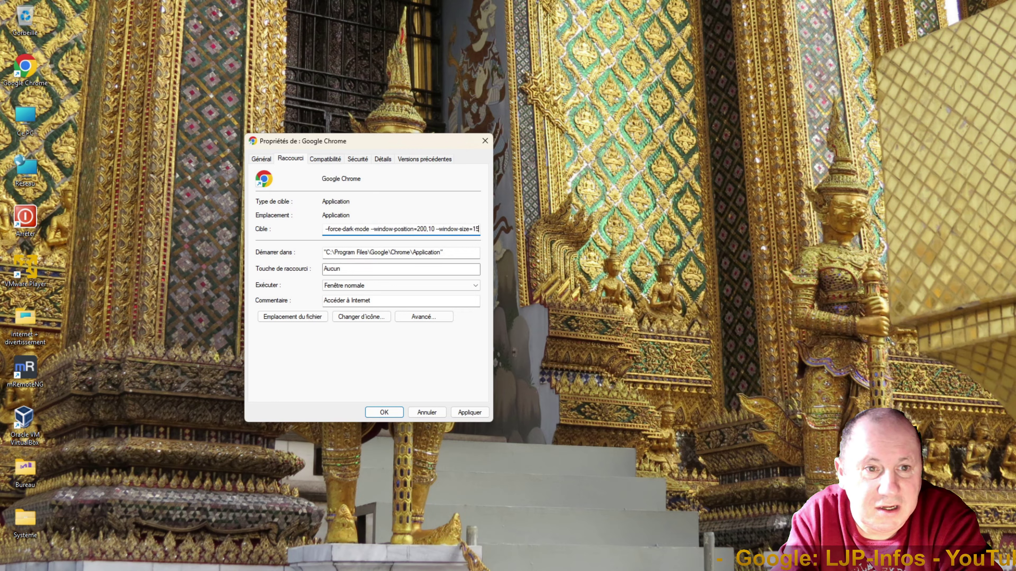
pyautogui.write('00,')
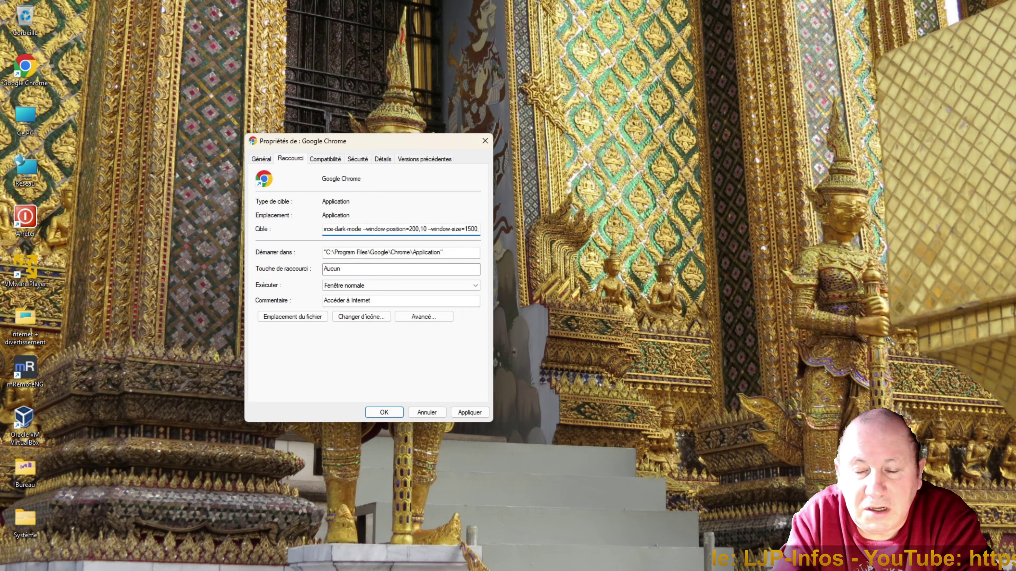
pyautogui.write('1000')
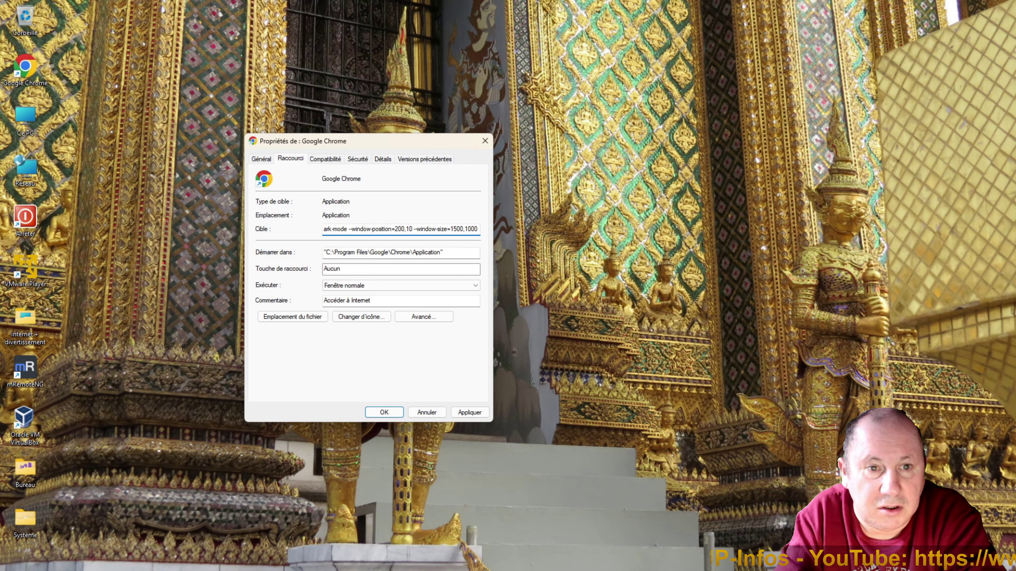
# Append the --disable-background-mode argument to the end of the shortcut's target.
pyautogui.write('--')
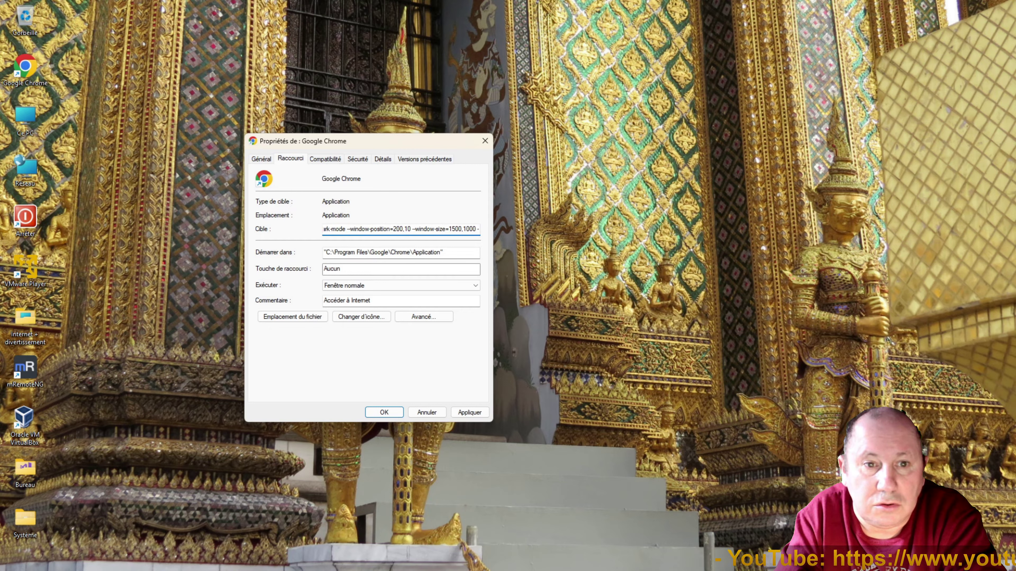
pyautogui.write('disa')
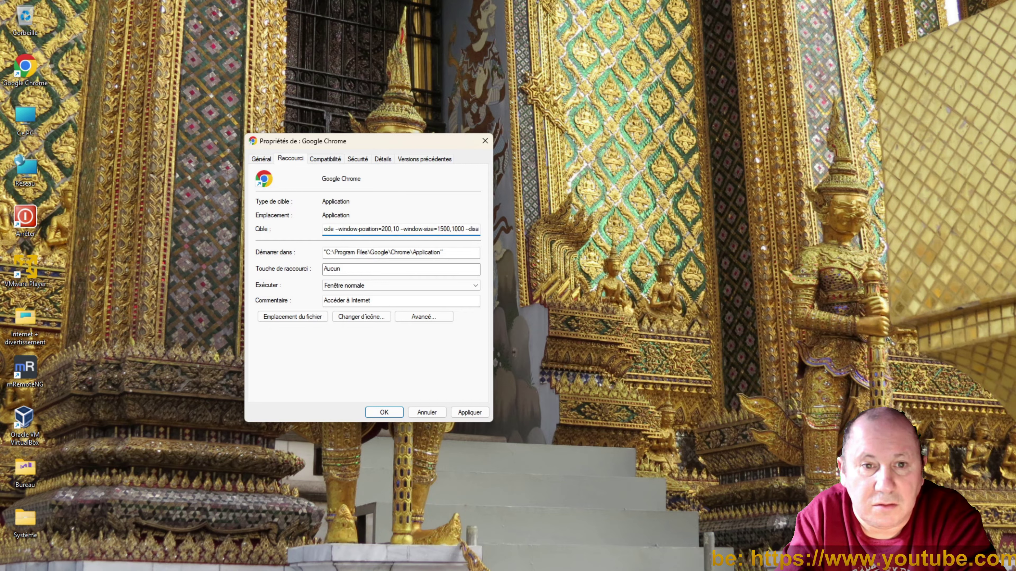
pyautogui.write('ble-')
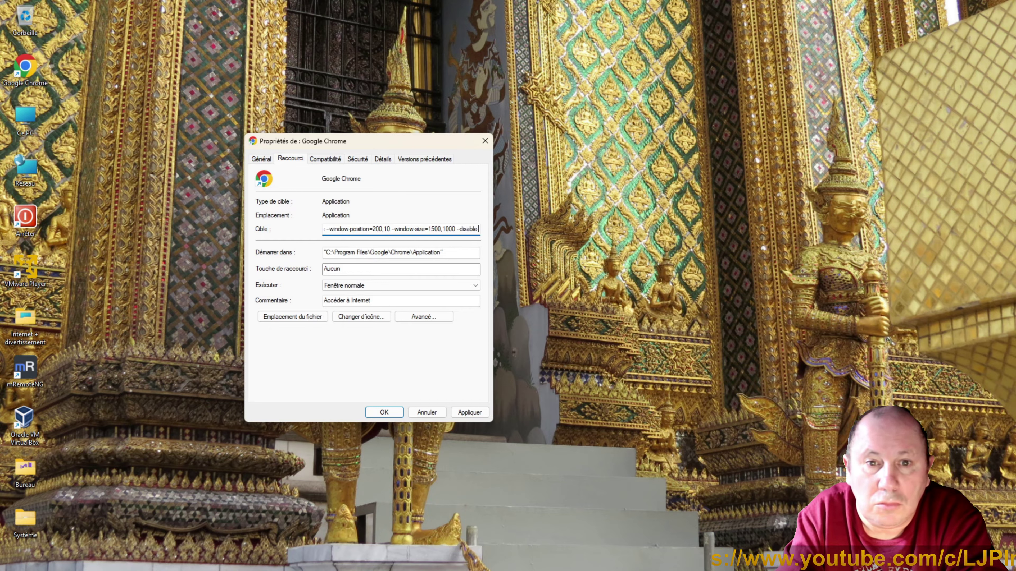
pyautogui.write('back')
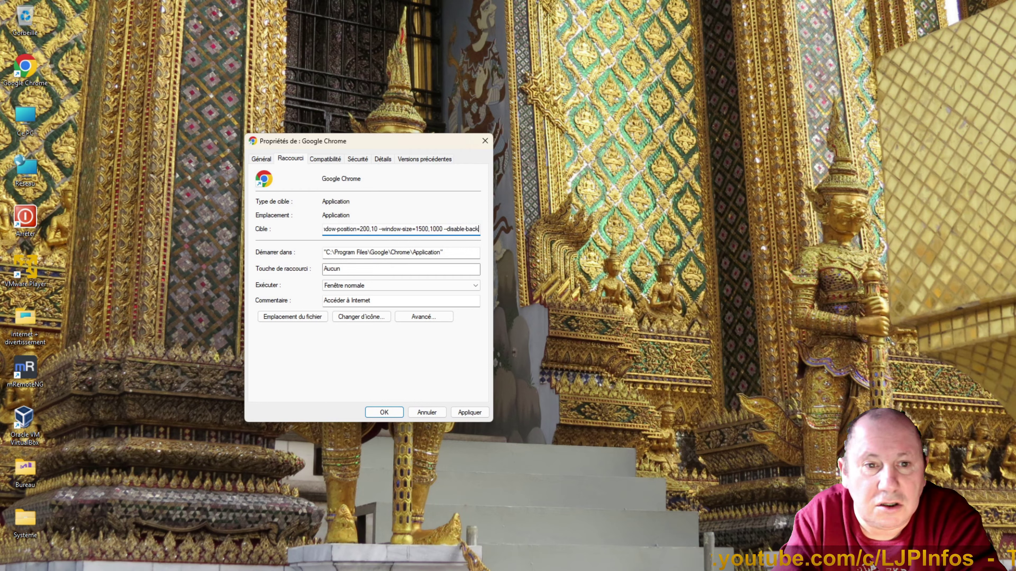
pyautogui.write('ground')
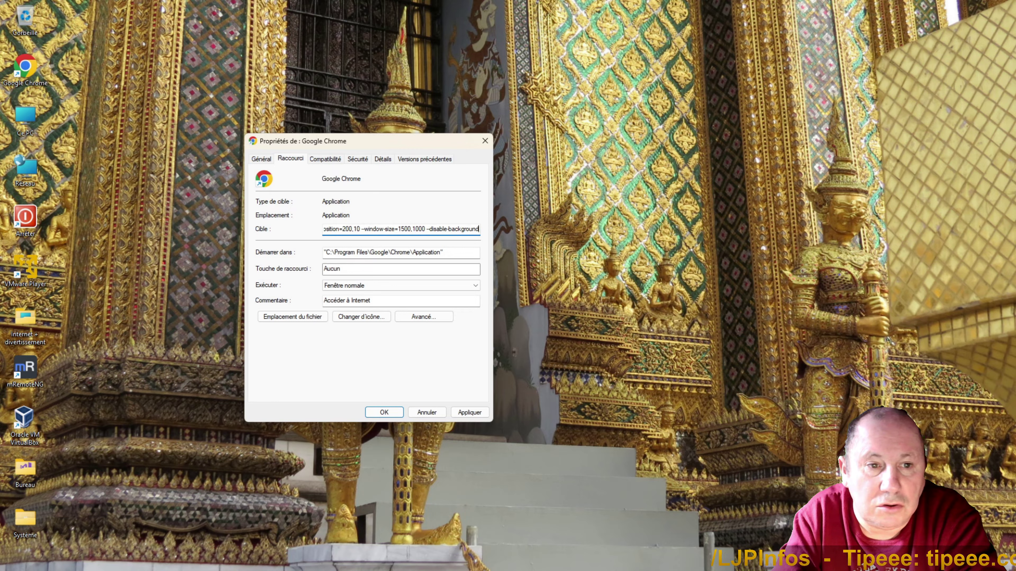
pyautogui.write('-mode')
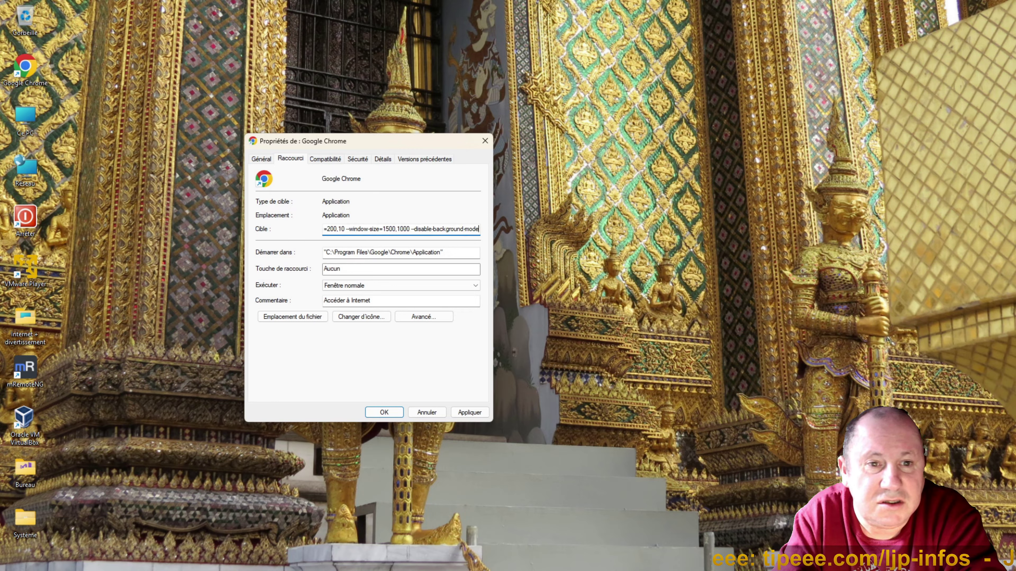
# Review the shortcut's whole target line from the program path through the last argument and apply the changed properties.
pyautogui.press('Home')
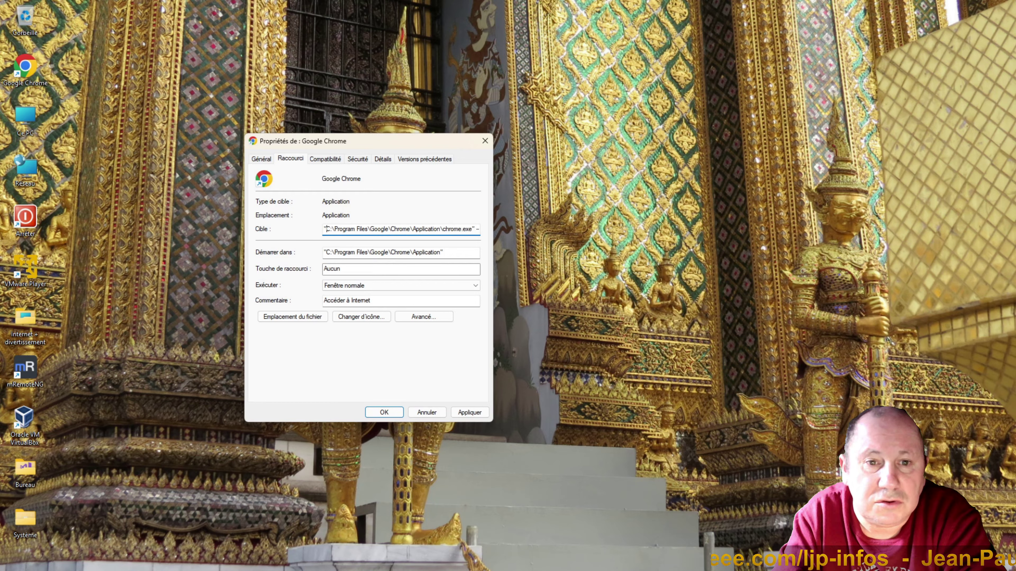
pyautogui.press('Right')
pyautogui.press('Right')
pyautogui.press('Right')
pyautogui.press('Right')
pyautogui.press('Right')
pyautogui.press('Right')
pyautogui.press('Right')
pyautogui.press('Right')
pyautogui.press('Right')
pyautogui.press('Right')
pyautogui.press('Right')
pyautogui.press('Right')
pyautogui.press('Right')
pyautogui.press('Right')
pyautogui.press('Right')
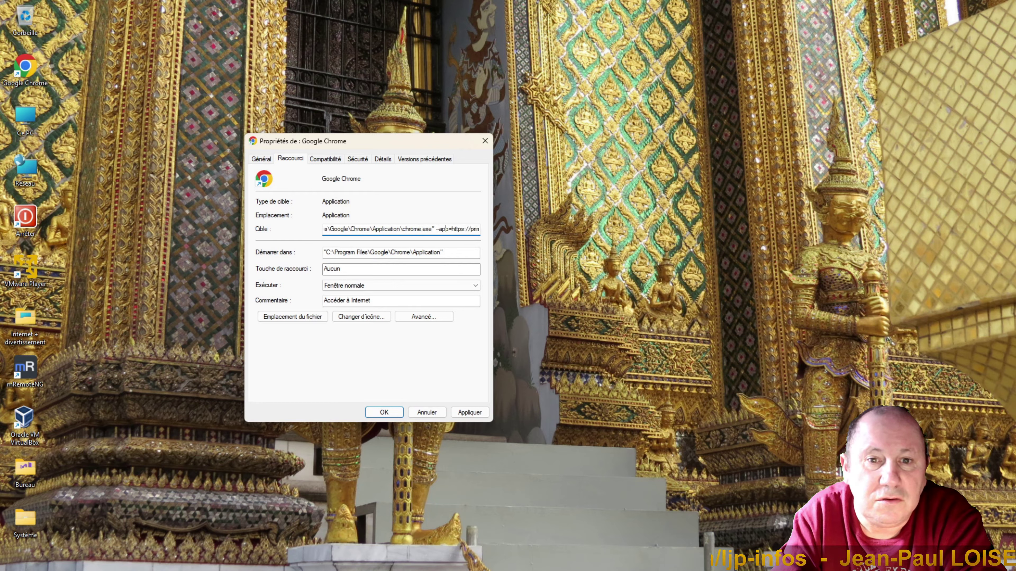
pyautogui.press('Right')
pyautogui.press('Right')
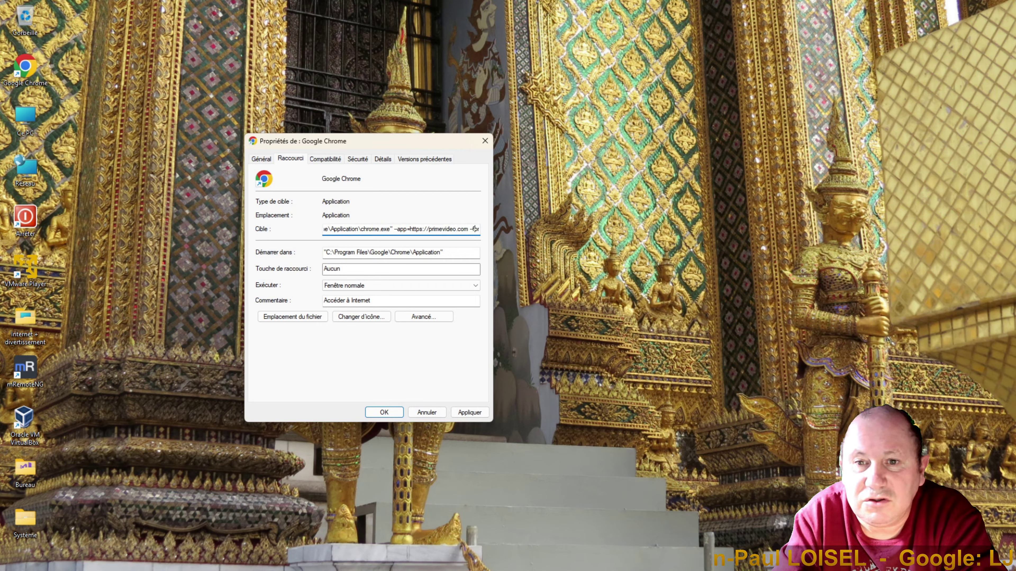
pyautogui.press('Right')
pyautogui.press('Right')
pyautogui.press('Right')
pyautogui.press('Right')
pyautogui.press('Right')
pyautogui.press('Right')
pyautogui.press('Right')
pyautogui.press('Right')
pyautogui.press('Right')
pyautogui.press('Right')
pyautogui.press('Right')
pyautogui.press('Right')
pyautogui.press('Right')
pyautogui.press('Right')
pyautogui.press('Right')
pyautogui.press('Right')
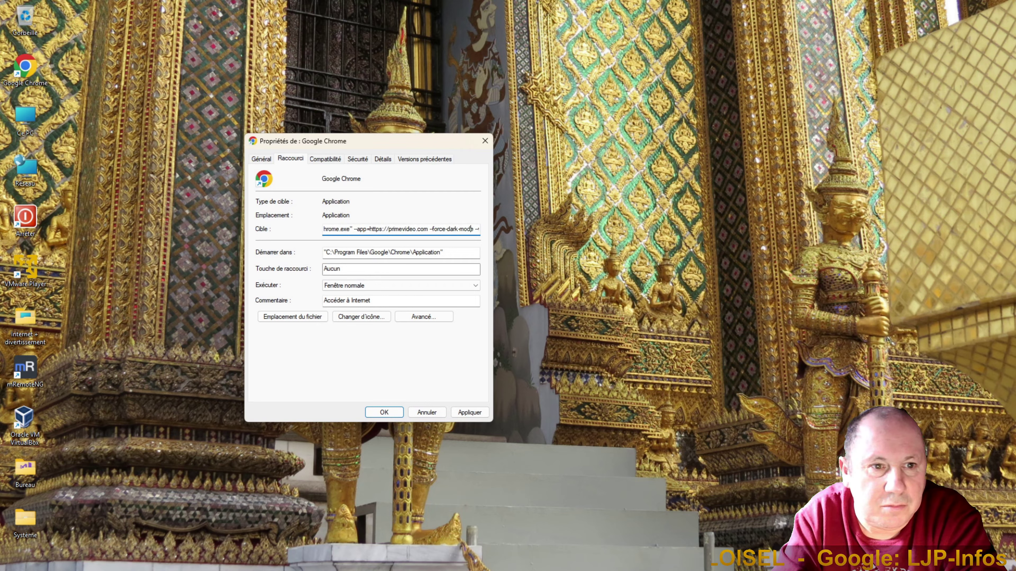
pyautogui.press('Right')
pyautogui.press('Right')
pyautogui.press('Right')
pyautogui.press('Right')
pyautogui.press('Right')
pyautogui.press('Right')
pyautogui.press('Right')
pyautogui.press('Right')
pyautogui.press('Right')
pyautogui.press('Right')
pyautogui.press('Right')
pyautogui.press('Right')
pyautogui.press('Right')
pyautogui.press('Right')
pyautogui.press('Right')
pyautogui.press('Right')
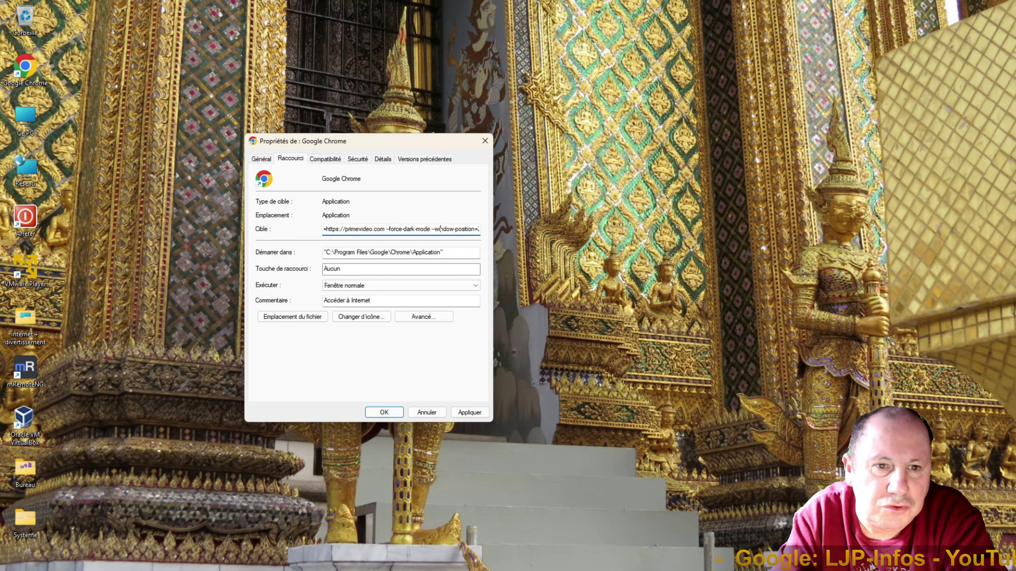
pyautogui.press('Right')
pyautogui.press('Right')
pyautogui.press('Right')
pyautogui.press('Right')
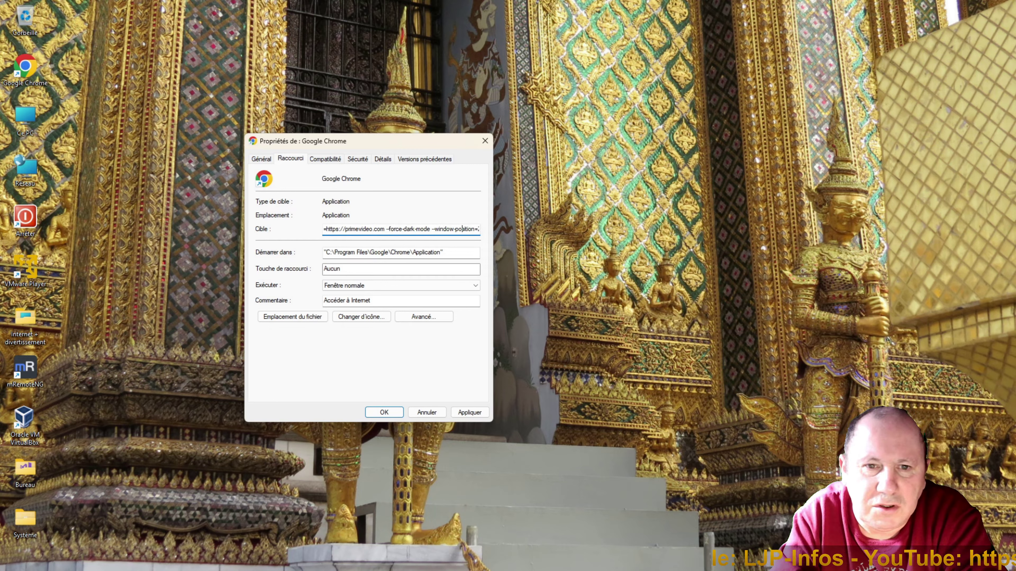
pyautogui.press('Right')
pyautogui.press('Right')
pyautogui.press('Right')
pyautogui.press('Right')
pyautogui.press('Right')
pyautogui.press('Right')
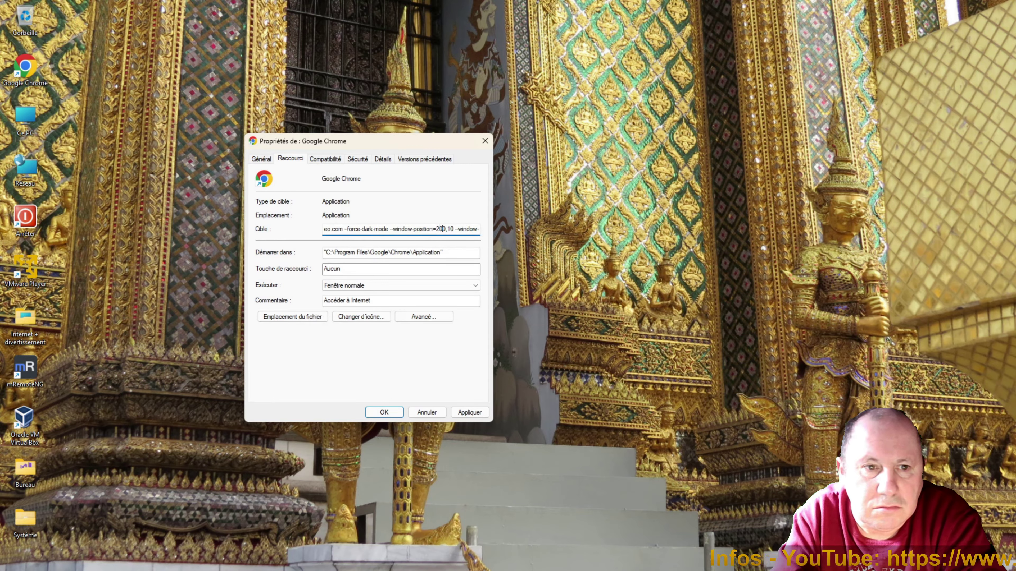
pyautogui.press('Right')
pyautogui.press('Right')
pyautogui.press('Right')
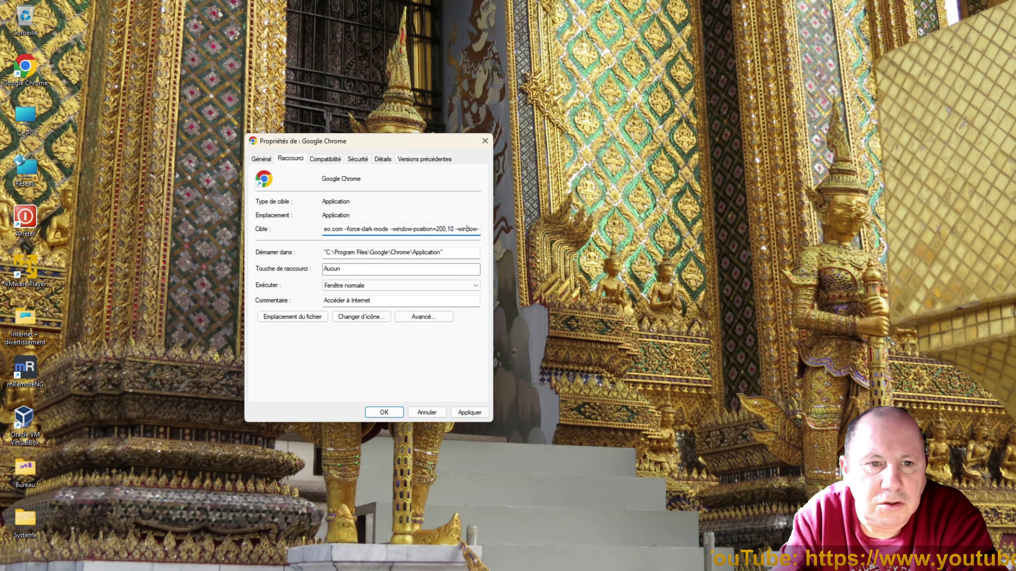
pyautogui.press('Right')
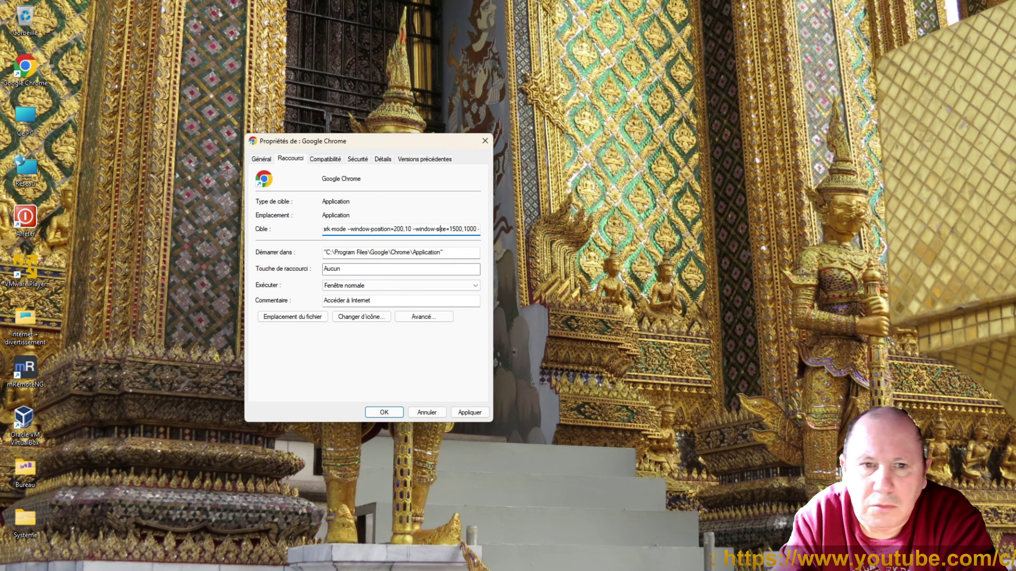
pyautogui.press('Right')
pyautogui.press('Right')
pyautogui.press('Right')
pyautogui.press('Right')
pyautogui.press('Right')
pyautogui.press('Right')
pyautogui.press('Right')
pyautogui.press('Right')
pyautogui.press('Right')
pyautogui.press('Right')
pyautogui.press('Right')
pyautogui.press('Right')
pyautogui.press('Right')
pyautogui.press('Right')
pyautogui.press('Right')
pyautogui.press('Right')
pyautogui.press('Right')
pyautogui.press('Right')
pyautogui.press('Right')
pyautogui.press('Right')
pyautogui.press('Right')
pyautogui.press('Right')
pyautogui.press('Right')
pyautogui.press('Right')
pyautogui.press('Right')
pyautogui.press('Right')
pyautogui.press('Right')
pyautogui.press('Right')
pyautogui.press('Right')
pyautogui.press('Right')
pyautogui.press('Right')
pyautogui.press('Right')
pyautogui.press('Right')
pyautogui.press('Right')
pyautogui.press('Right')
pyautogui.press('Right')
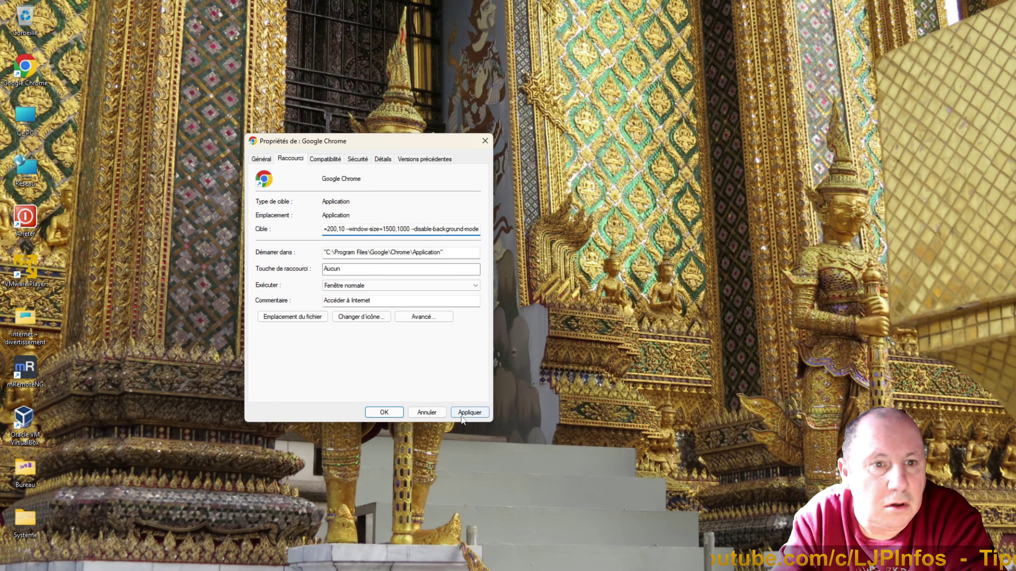
pyautogui.click(470, 414)
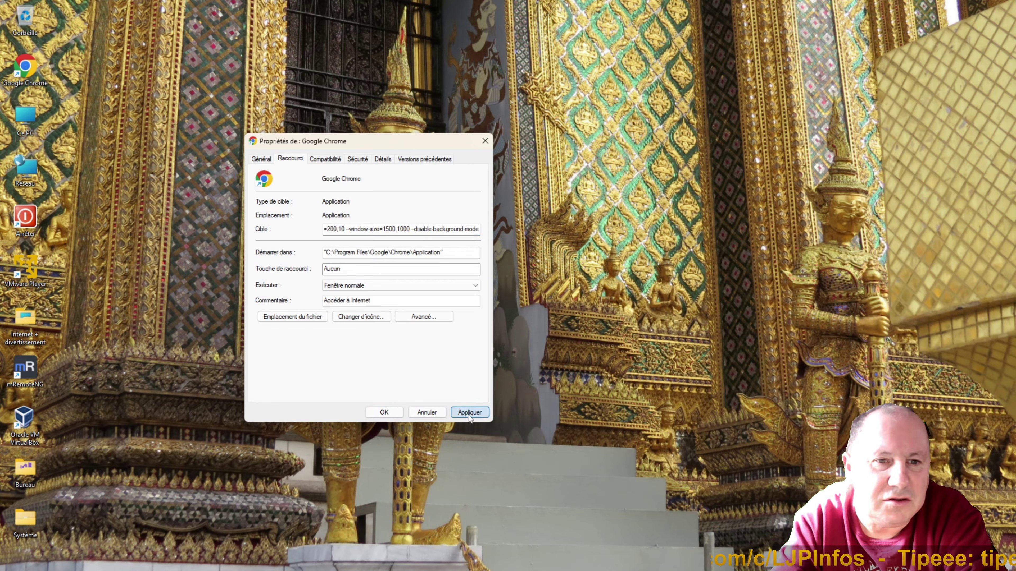
# Confirm the shortcut's properties and launch Chrome from it to check the Prime Video window's position and size, then close the window.
pyautogui.click(384, 412)
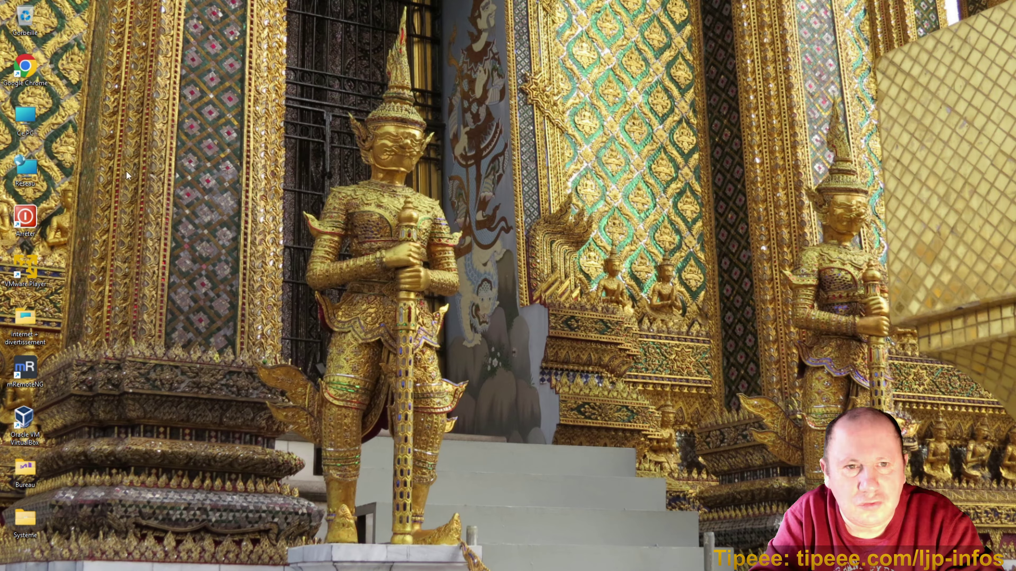
pyautogui.doubleClick(35, 72)
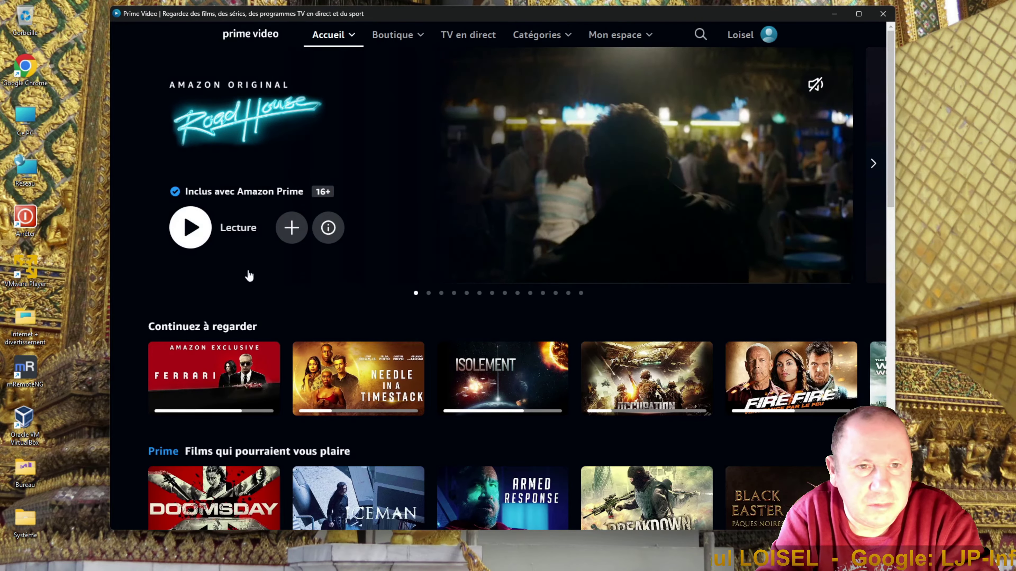
pyautogui.moveTo(139, 12)
pyautogui.mouseDown()
pyautogui.moveTo(76, 38)
pyautogui.moveTo(126, 20)
pyautogui.mouseUp()
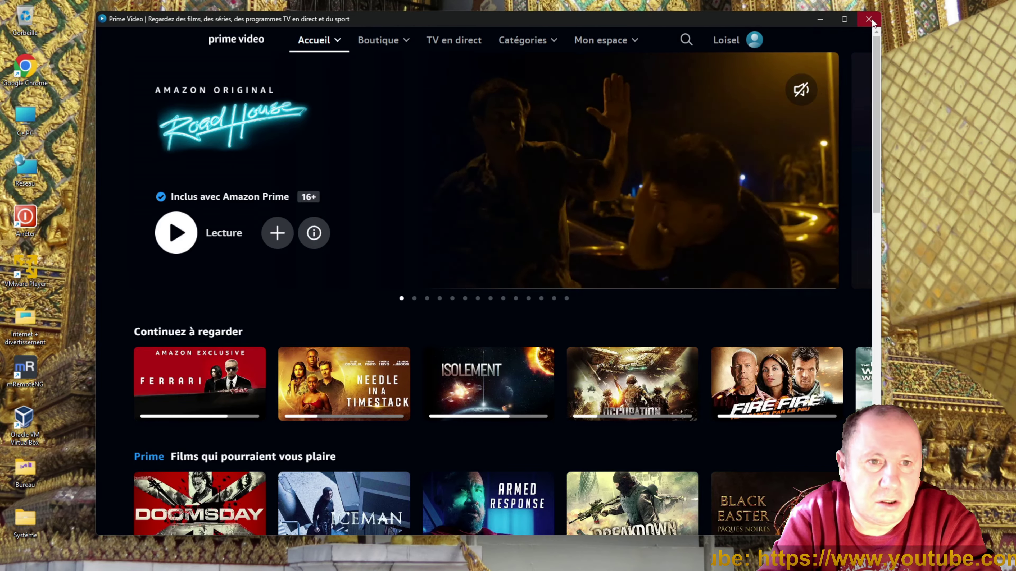
pyautogui.click(871, 21)
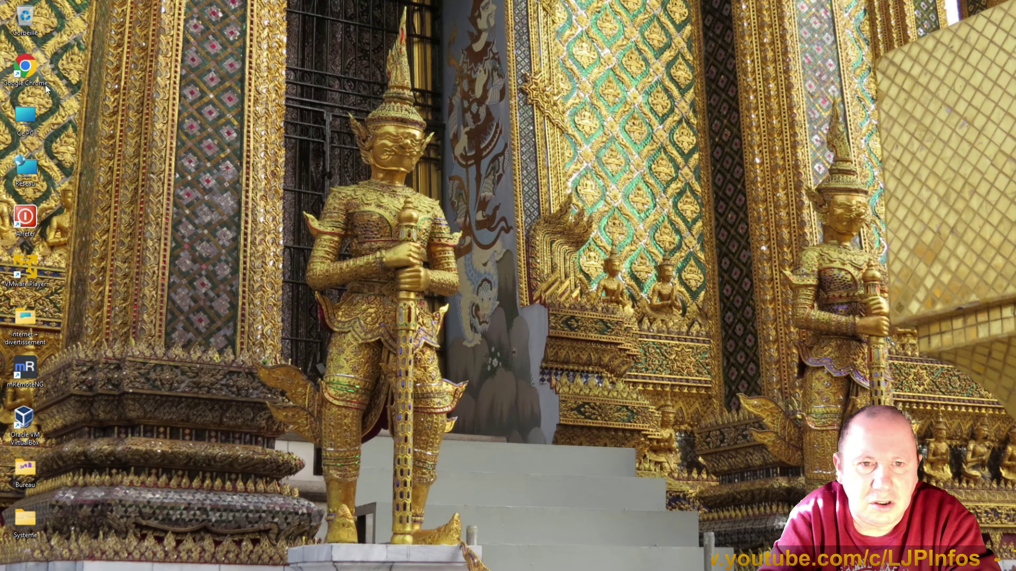
# Cut all startup arguments following chrome.exe" from the desktop Google Chrome shortcut's target and save the properties.
pyautogui.rightClick(27, 73)
pyautogui.click(78, 242)
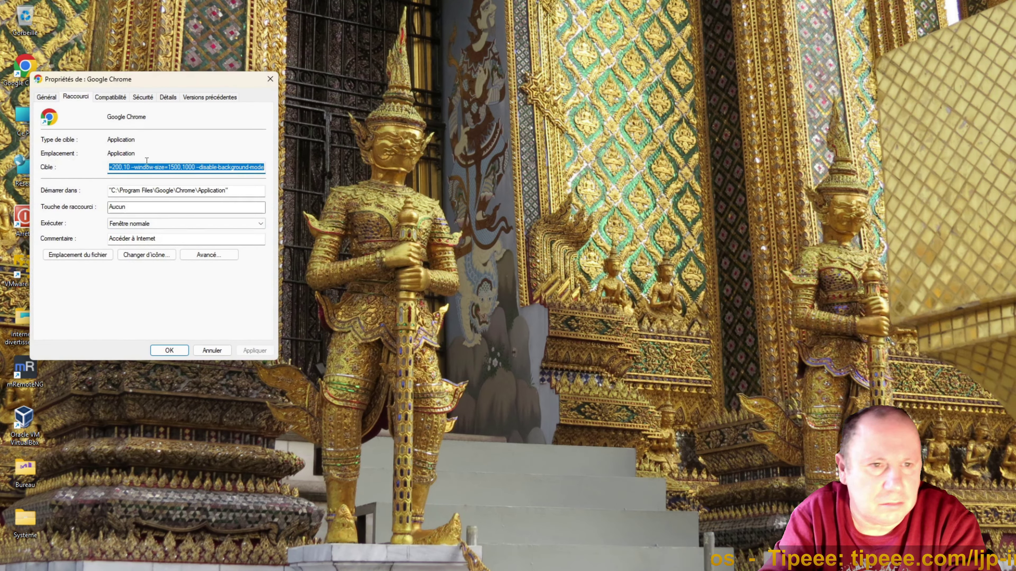
pyautogui.click(147, 159)
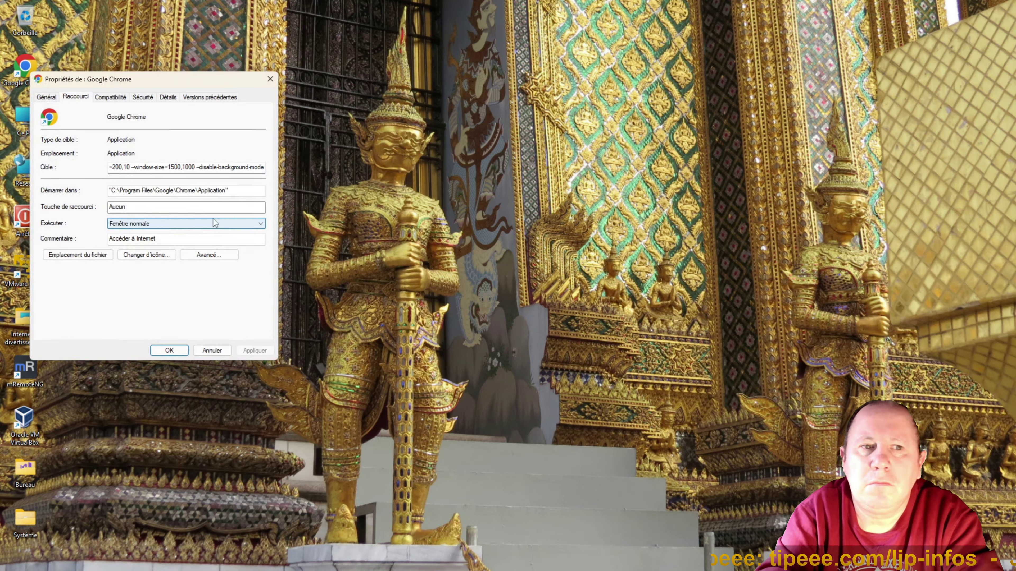
pyautogui.click(174, 167)
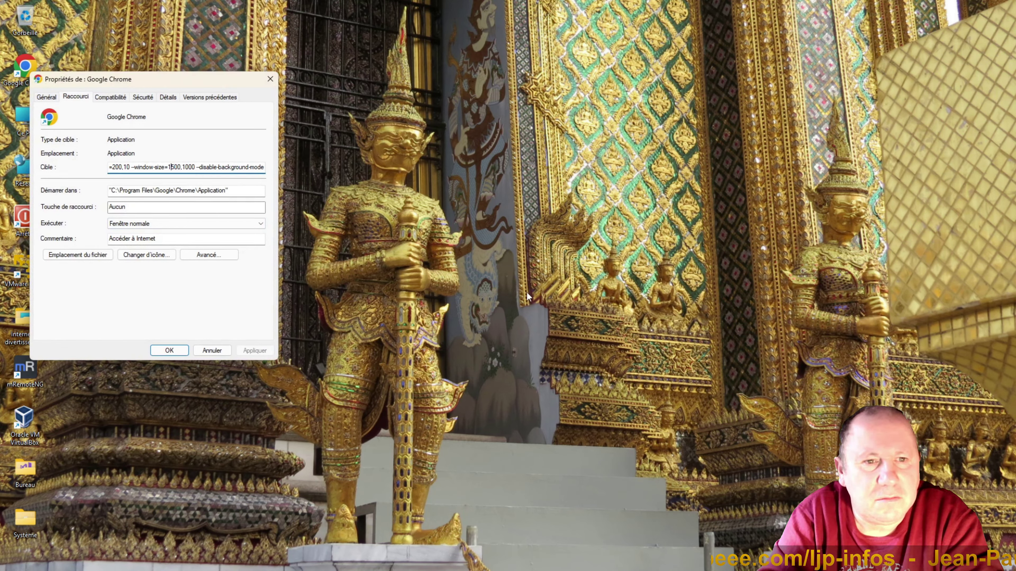
pyautogui.press('Left')
pyautogui.press('Left')
pyautogui.press('Left')
pyautogui.press('Left')
pyautogui.press('Left')
pyautogui.press('Left')
pyautogui.press('Left')
pyautogui.press('Left')
pyautogui.press('Left')
pyautogui.press('Left')
pyautogui.press('Left')
pyautogui.press('Left')
pyautogui.press('Left')
pyautogui.press('Left')
pyautogui.press('Left')
pyautogui.press('Left')
pyautogui.press('Left')
pyautogui.press('Left')
pyautogui.press('Left')
pyautogui.press('Left')
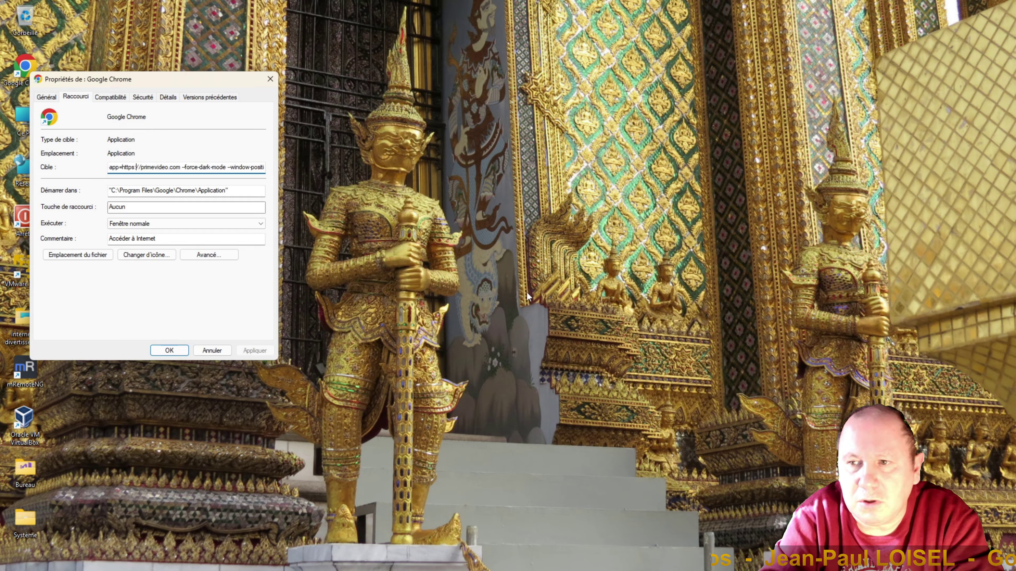
pyautogui.press('Left')
pyautogui.press('Left')
pyautogui.press('Left')
pyautogui.press('Left')
pyautogui.press('Left')
pyautogui.press('Left')
pyautogui.press('Left')
pyautogui.press('Left')
pyautogui.press('Left')
pyautogui.press('Left')
pyautogui.press('Left')
pyautogui.press('Left')
pyautogui.press('Left')
pyautogui.press('Left')
pyautogui.press('Left')
pyautogui.press('Left')
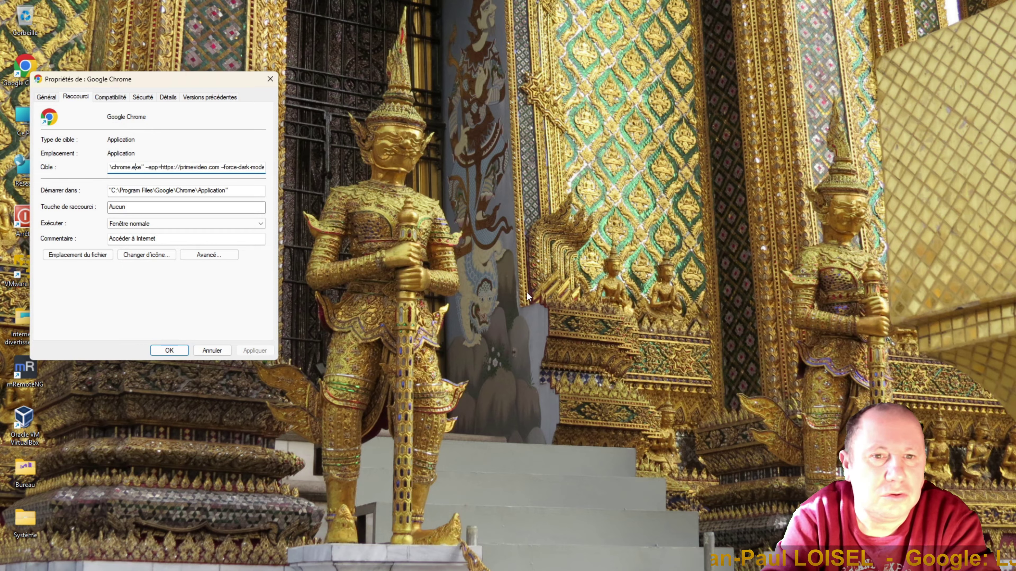
pyautogui.hotkey('shift', 'End')
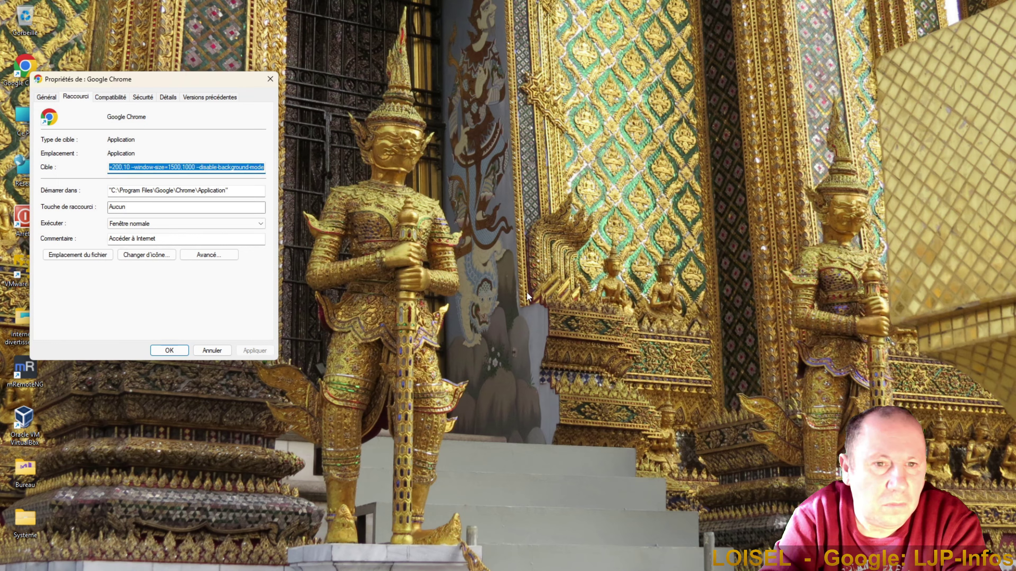
pyautogui.press('Delete')
pyautogui.click(254, 351)
pyautogui.click(177, 347)
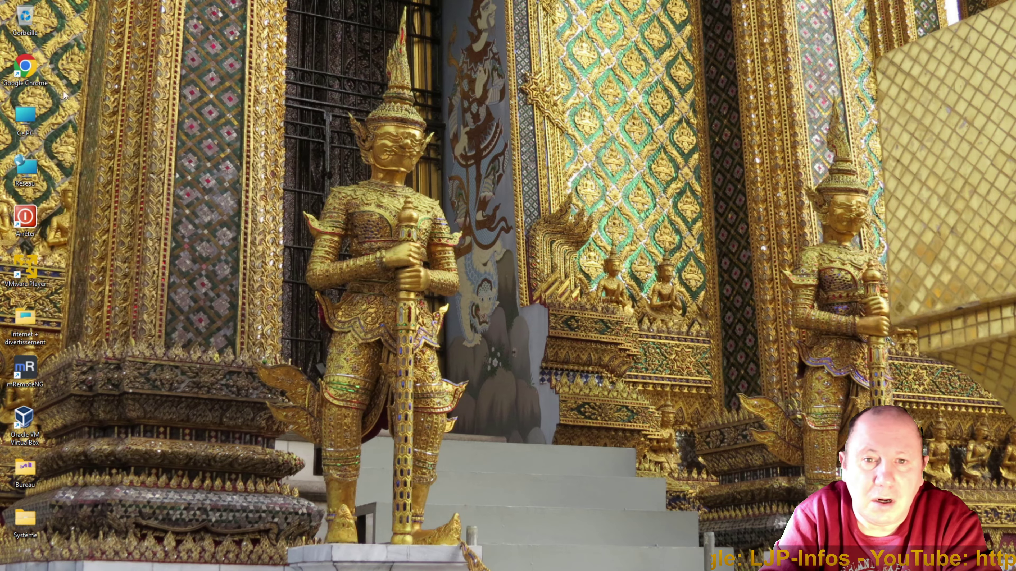
# Launch Chrome from the desktop shortcut and go to peter.sh/experiments/chromium-command-line-switches/#load-extension.
pyautogui.doubleClick(34, 71)
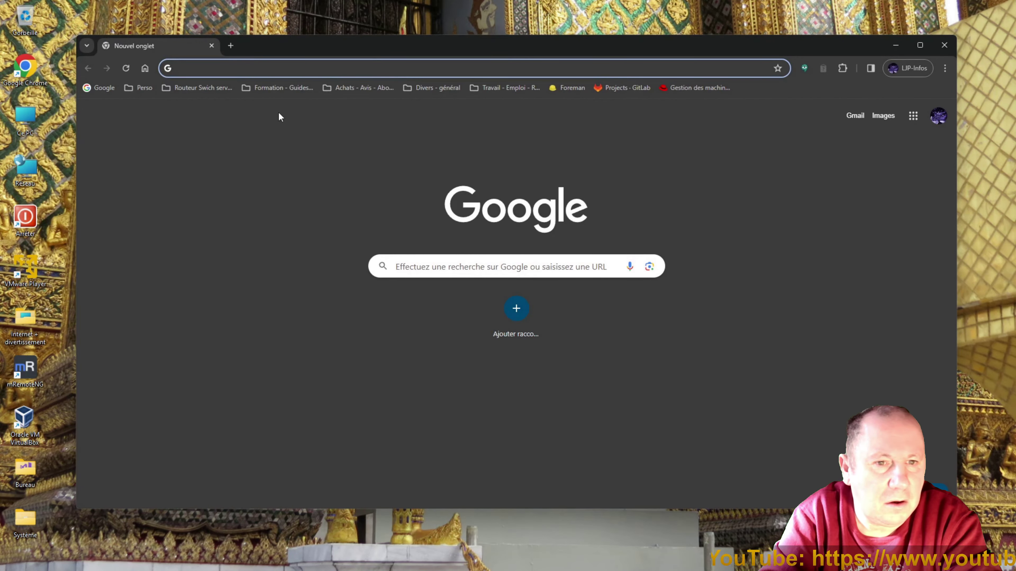
pyautogui.click(282, 69)
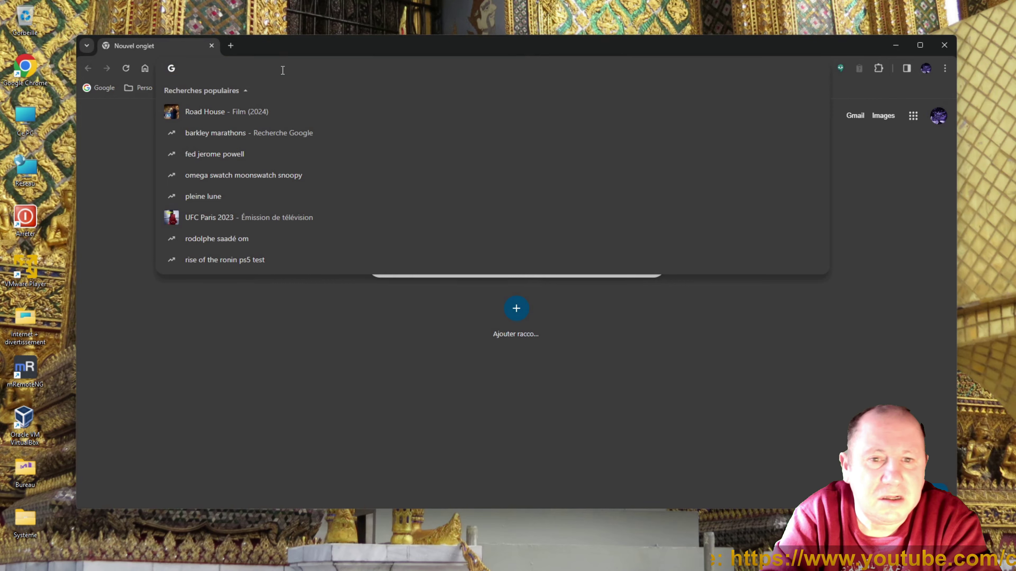
pyautogui.write('peter.sh/experiments/chromium-command-line-switches/#load-extension')
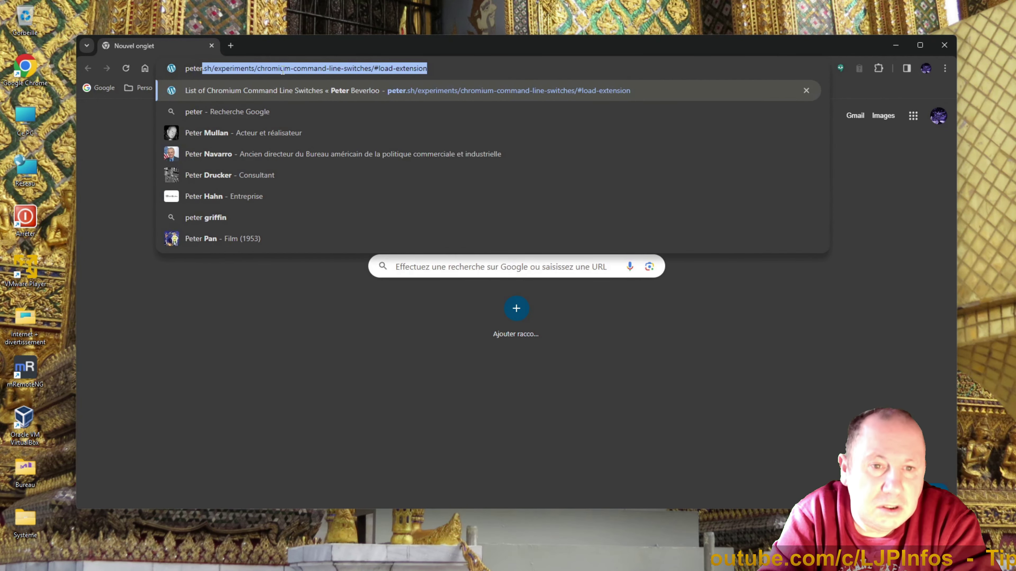
pyautogui.press('Right')
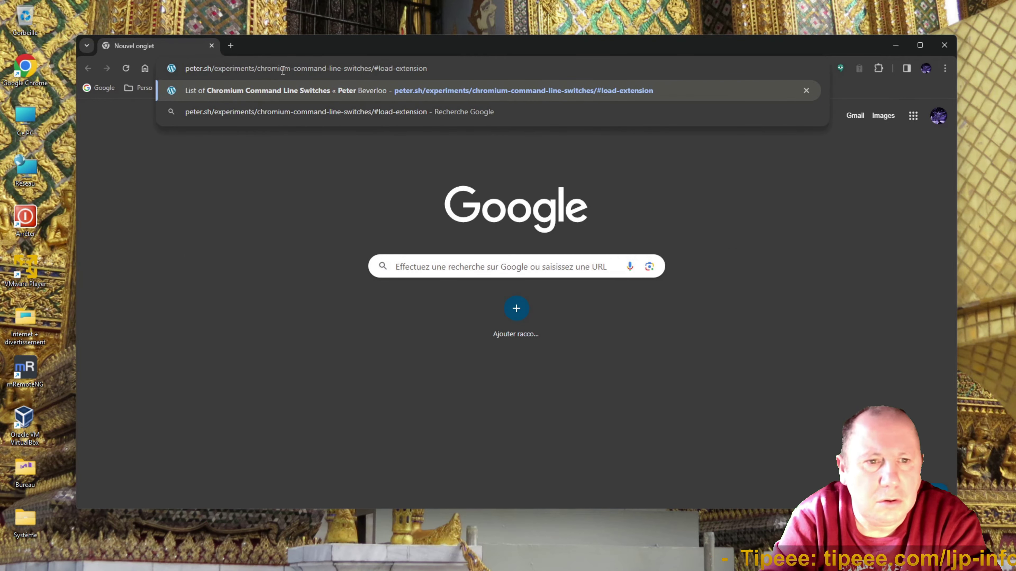
pyautogui.press('Return')
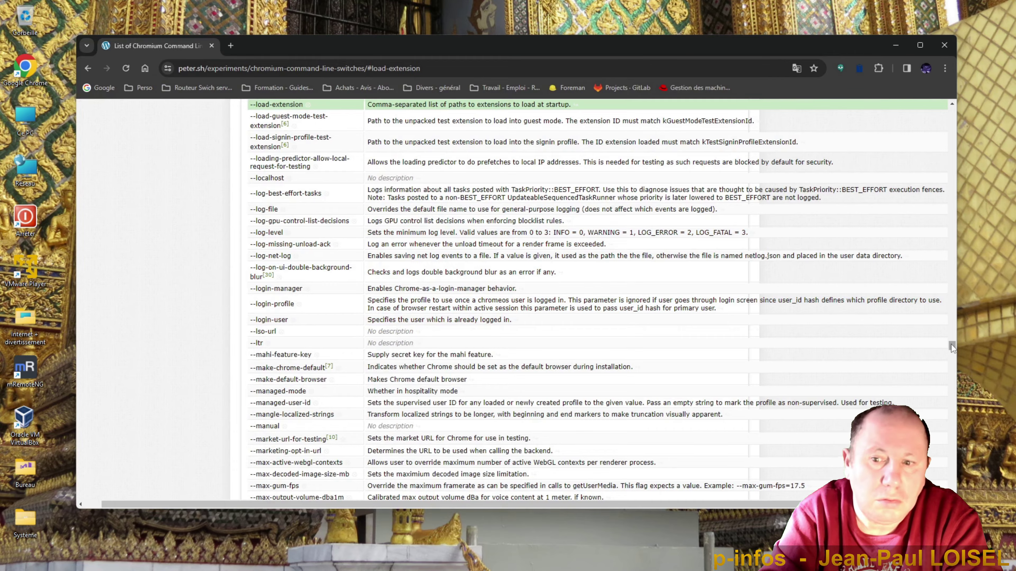
# Look through the list of Chromium command line switches from its beginning to its end, then close the browser window.
pyautogui.moveTo(951, 347); pyautogui.dragTo(963, 111)
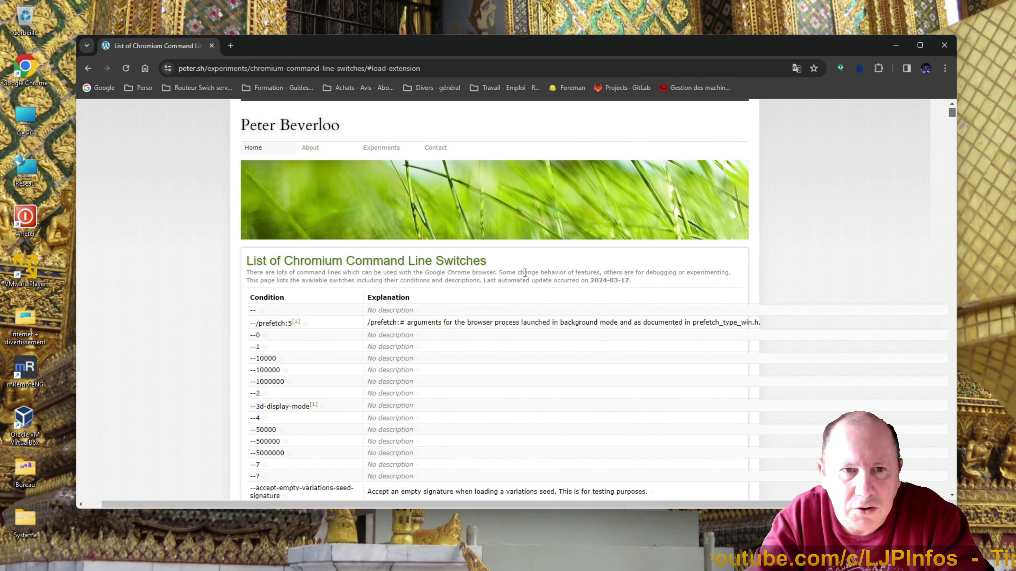
pyautogui.scroll(-10, 524, 273)
pyautogui.scroll(-4, 525, 273)
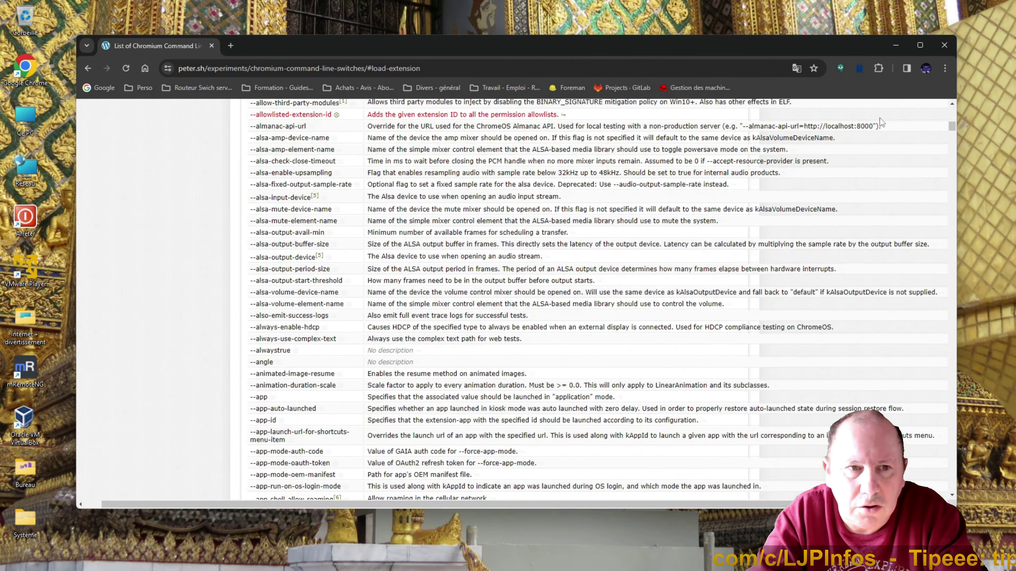
pyautogui.scroll(-4, 957, 127)
pyautogui.moveTo(953, 128); pyautogui.dragTo(966, 497)
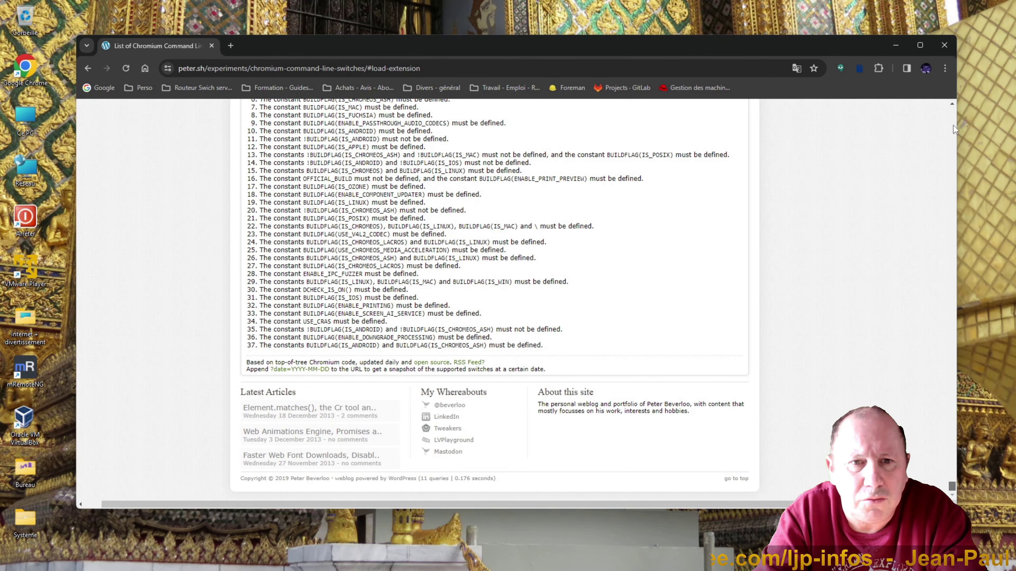
pyautogui.scroll(15, 952, 126)
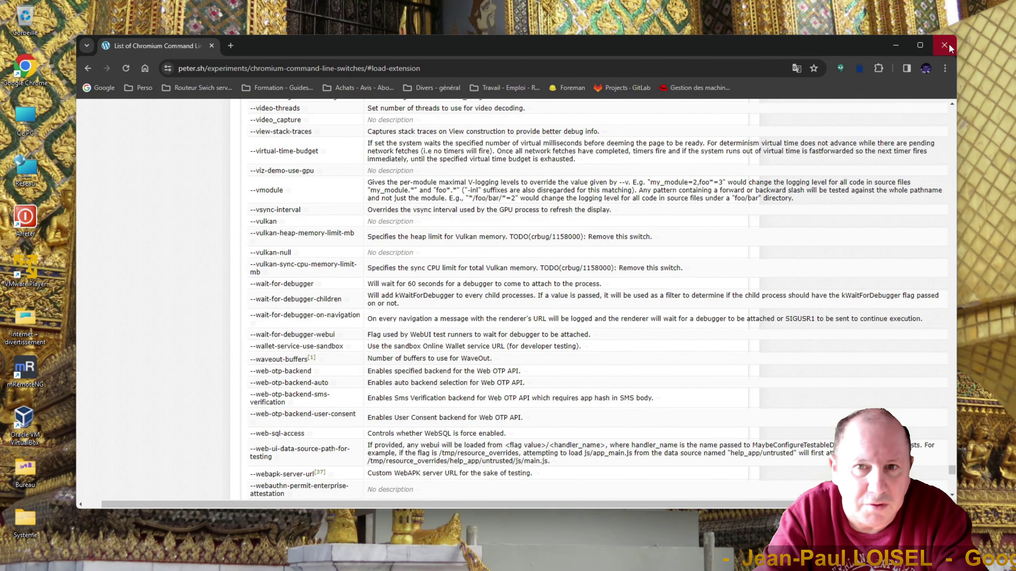
pyautogui.click(948, 45)
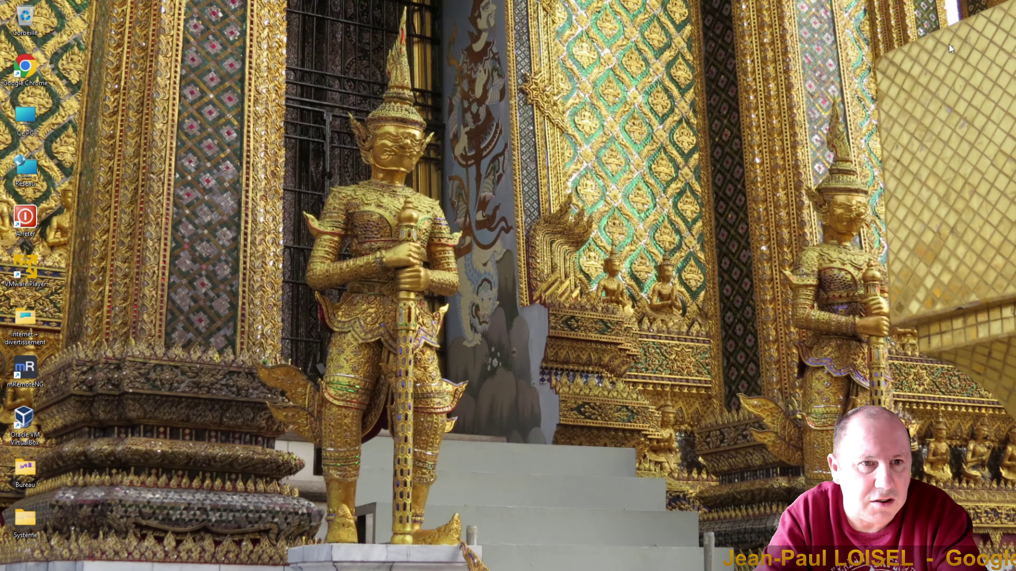
pyautogui.rightClick(36, 74)
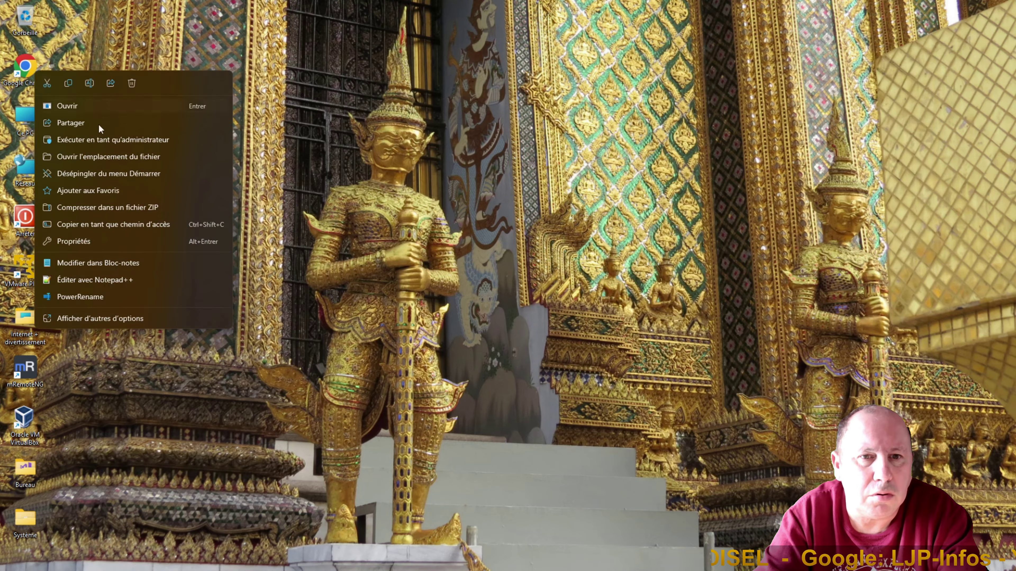
pyautogui.click(111, 243)
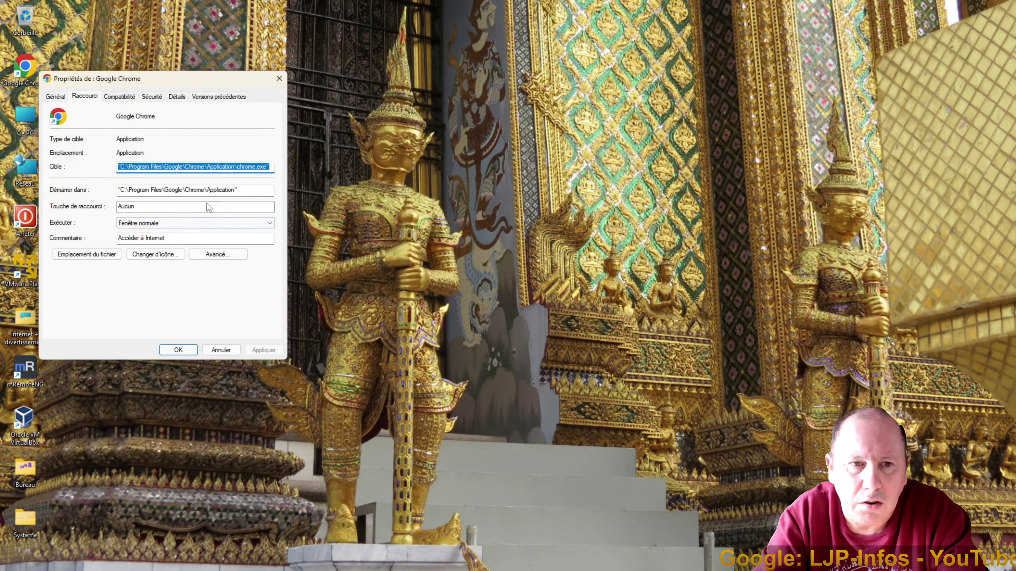
pyautogui.click(240, 166)
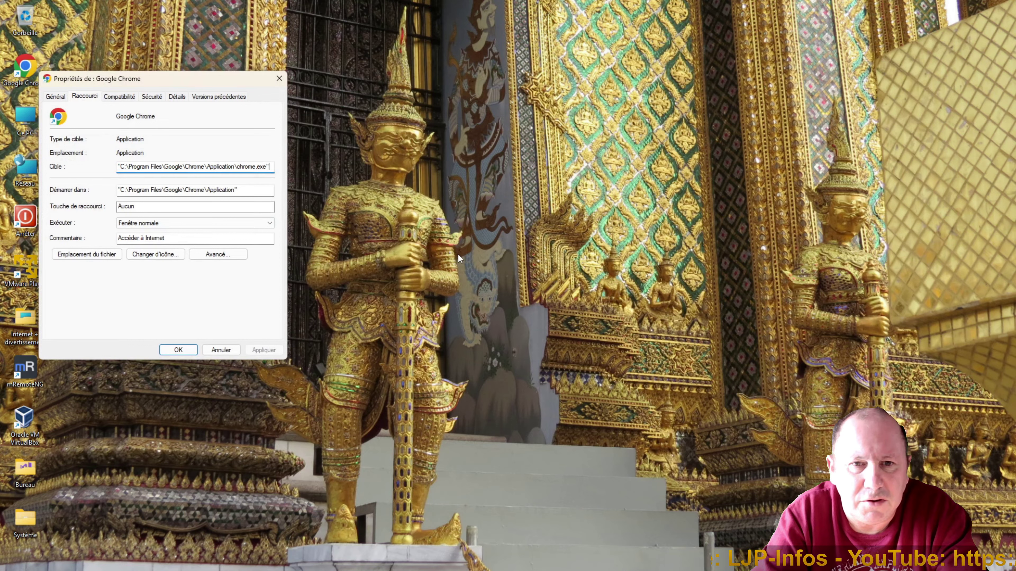
pyautogui.write('--window-position=200,10 --window-size=1500,1000 --disable-background-mode')
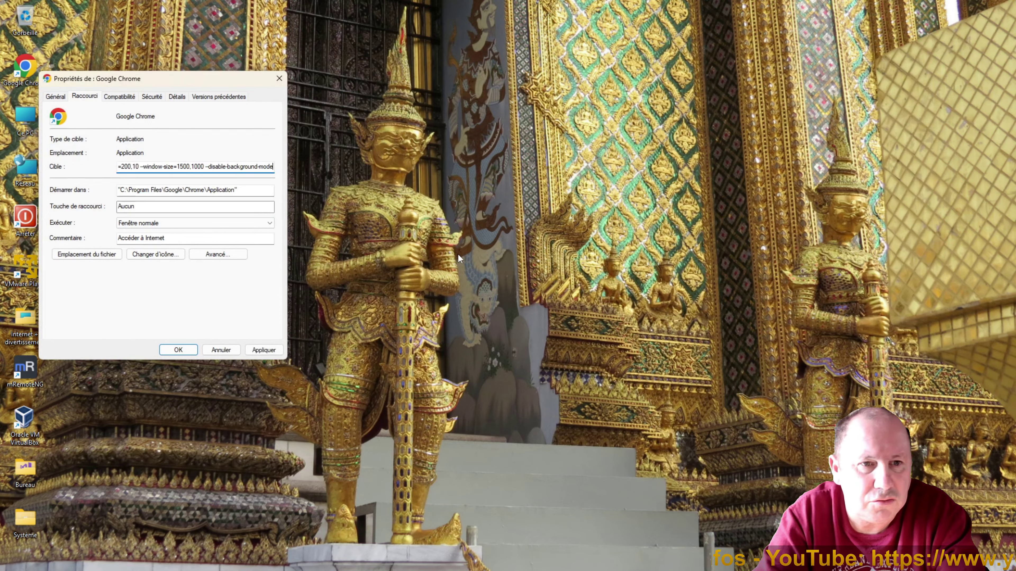
# Replace the window-position, window-size and disable-background-mode arguments in the shortcut's target with --start-maximized, and save the properties.
pyautogui.hotkey('shift', 'Left')
pyautogui.hotkey('shift', 'Left')
pyautogui.hotkey('shift', 'Left')
pyautogui.hotkey('shift', 'Left')
pyautogui.hotkey('shift', 'Left')
pyautogui.hotkey('shift', 'Left')
pyautogui.hotkey('shift', 'Left')
pyautogui.hotkey('shift', 'Left')
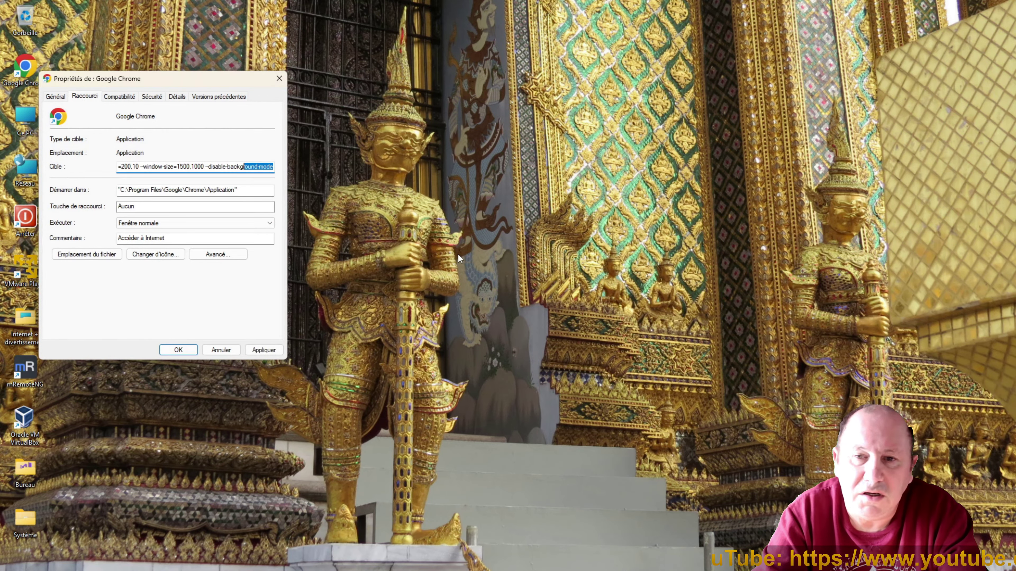
pyautogui.hotkey('shift', 'Left')
pyautogui.hotkey('shift', 'Left')
pyautogui.hotkey('shift', 'Left')
pyautogui.hotkey('shift', 'Left')
pyautogui.hotkey('shift', 'Left')
pyautogui.hotkey('shift', 'Left')
pyautogui.hotkey('shift', 'Left')
pyautogui.hotkey('shift', 'Left')
pyautogui.hotkey('shift', 'Left')
pyautogui.hotkey('shift', 'Left')
pyautogui.hotkey('shift', 'Left')
pyautogui.hotkey('shift', 'Left')
pyautogui.hotkey('shift', 'Left')
pyautogui.hotkey('shift', 'Left')
pyautogui.hotkey('shift', 'Left')
pyautogui.hotkey('shift', 'Left')
pyautogui.hotkey('shift', 'Left')
pyautogui.hotkey('shift', 'Left')
pyautogui.hotkey('shift', 'Left')
pyautogui.hotkey('shift', 'Left')
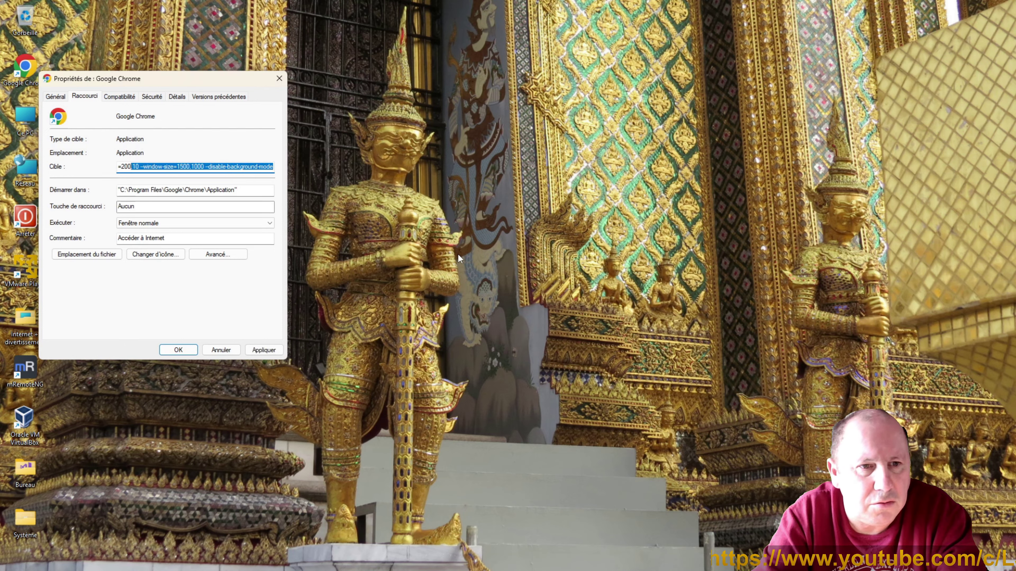
pyautogui.hotkey('shift', 'Left')
pyautogui.hotkey('shift', 'Left')
pyautogui.hotkey('shift', 'Left')
pyautogui.hotkey('shift', 'Left')
pyautogui.hotkey('shift', 'Left')
pyautogui.hotkey('shift', 'Left')
pyautogui.hotkey('shift', 'Left')
pyautogui.hotkey('shift', 'Left')
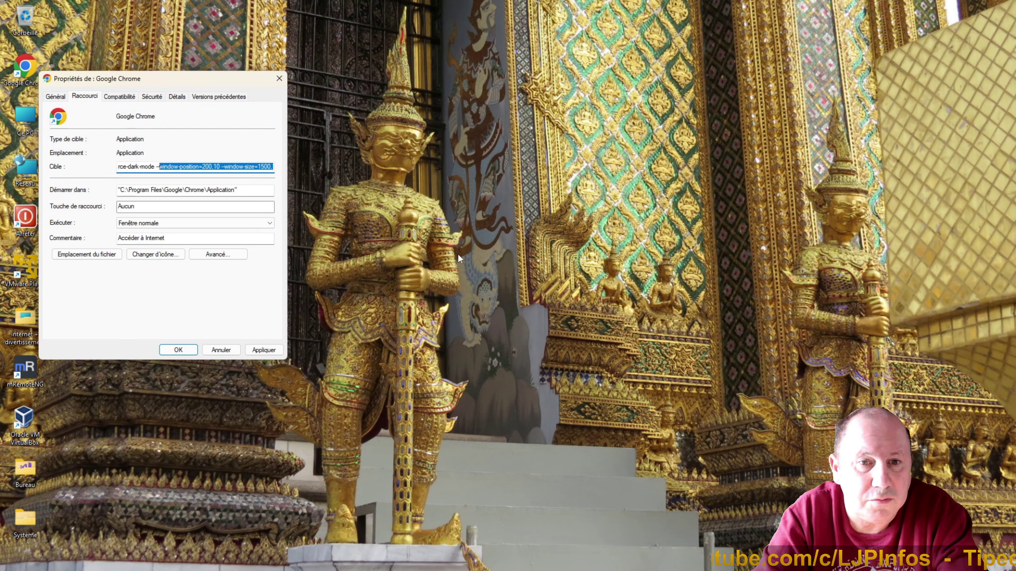
pyautogui.write('start')
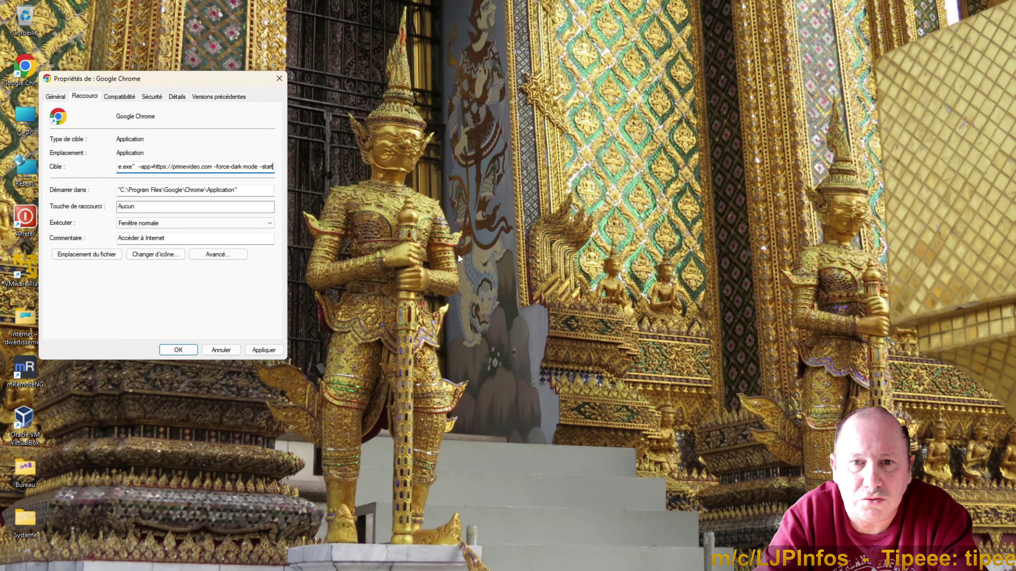
pyautogui.write('-max')
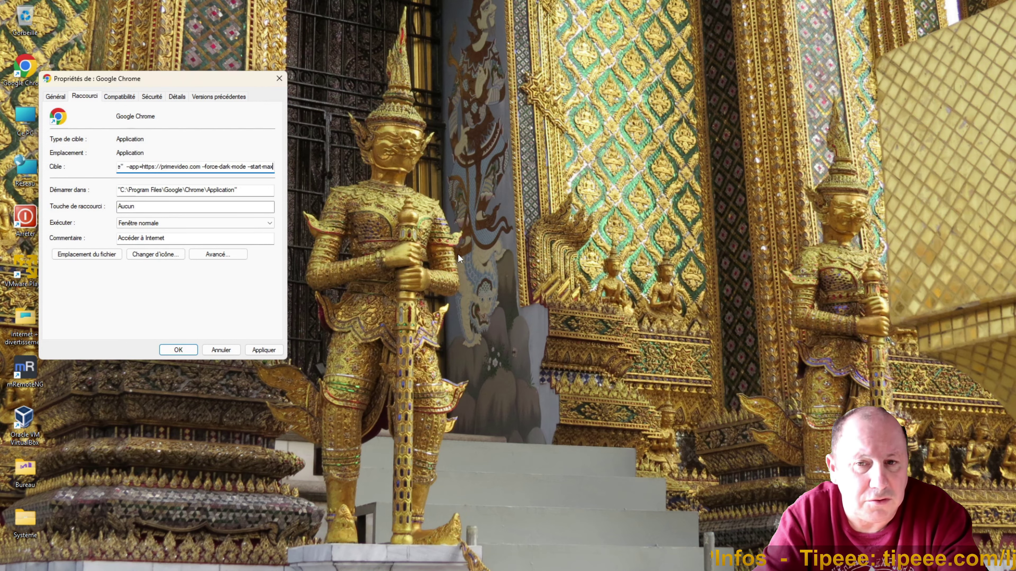
pyautogui.write('imized')
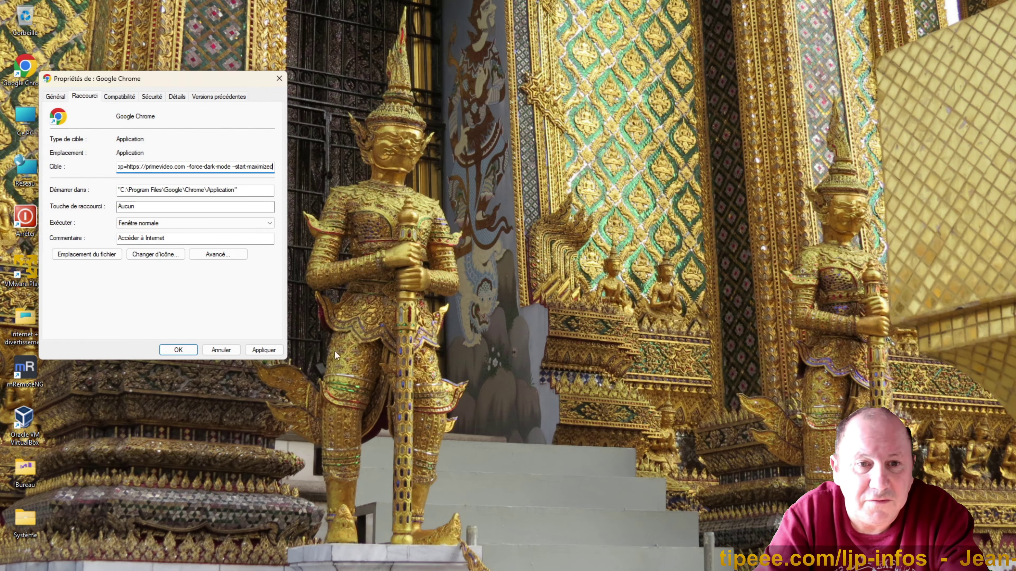
pyautogui.click(272, 350)
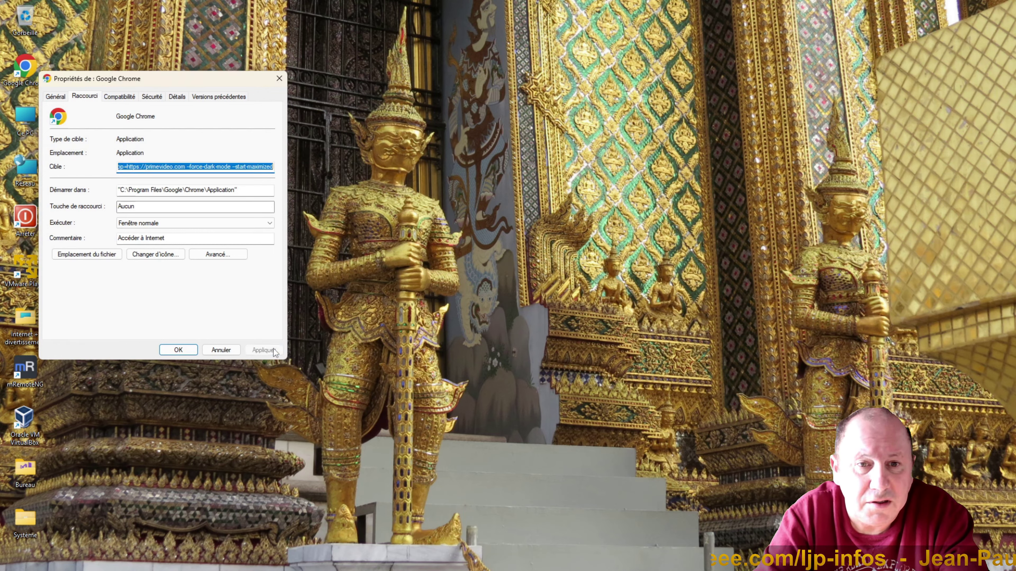
pyautogui.click(180, 351)
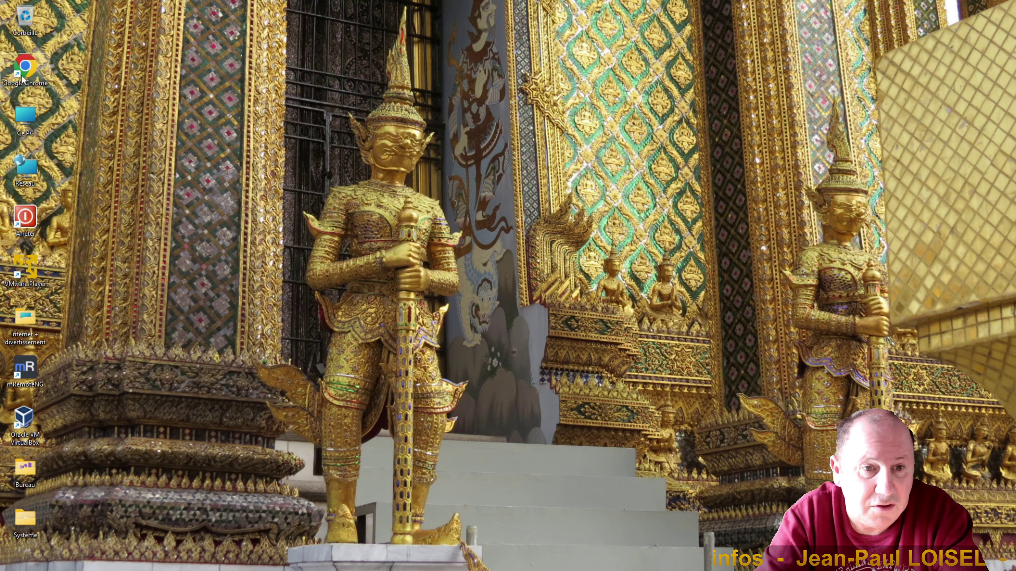
# Launch Chrome from the desktop shortcut to check how the Prime Video window opens with --start-maximized.
pyautogui.doubleClick(23, 77)
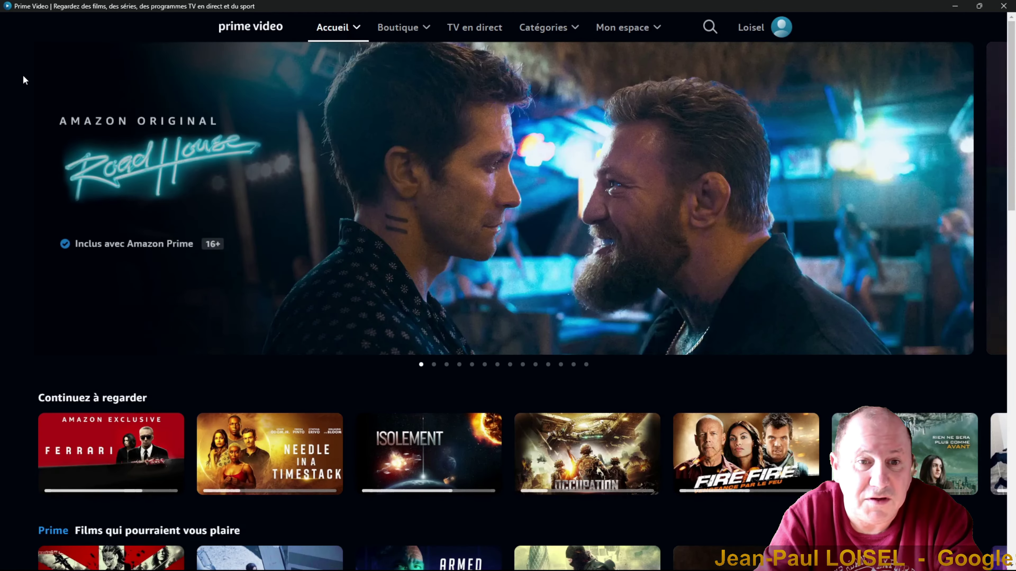
pyautogui.moveTo(792, 21)
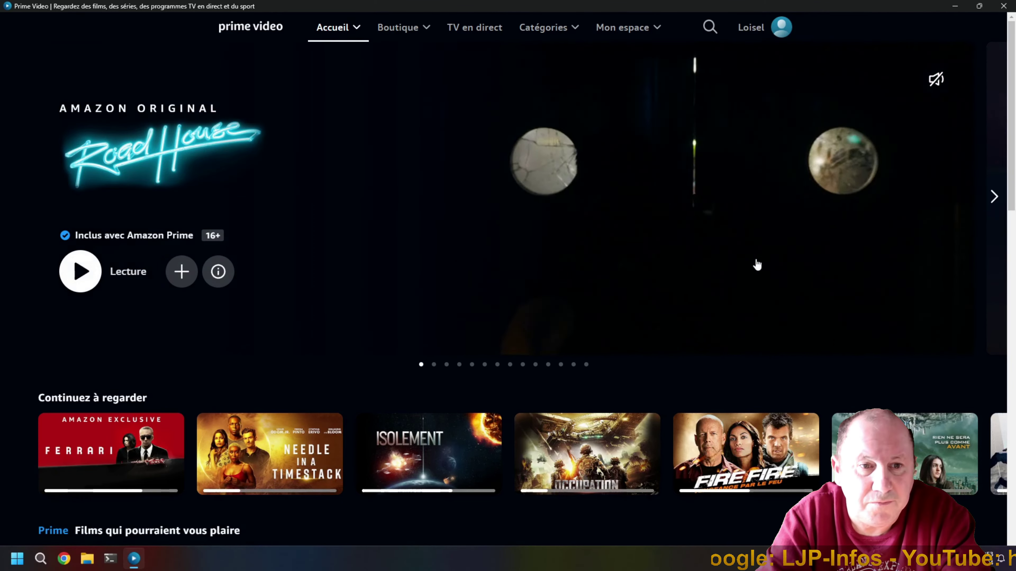
pyautogui.click(1002, 7)
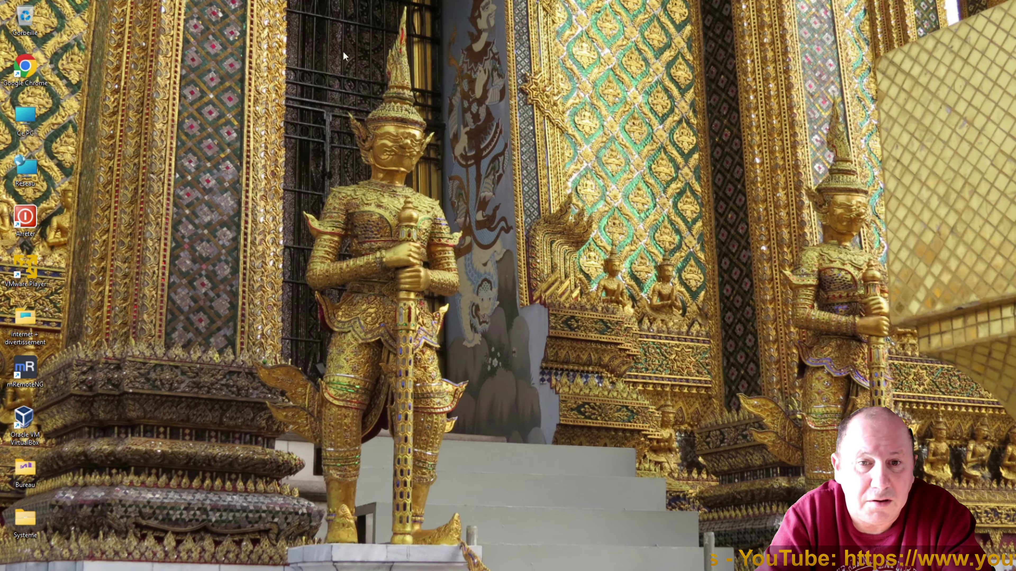
pyautogui.rightClick(36, 68)
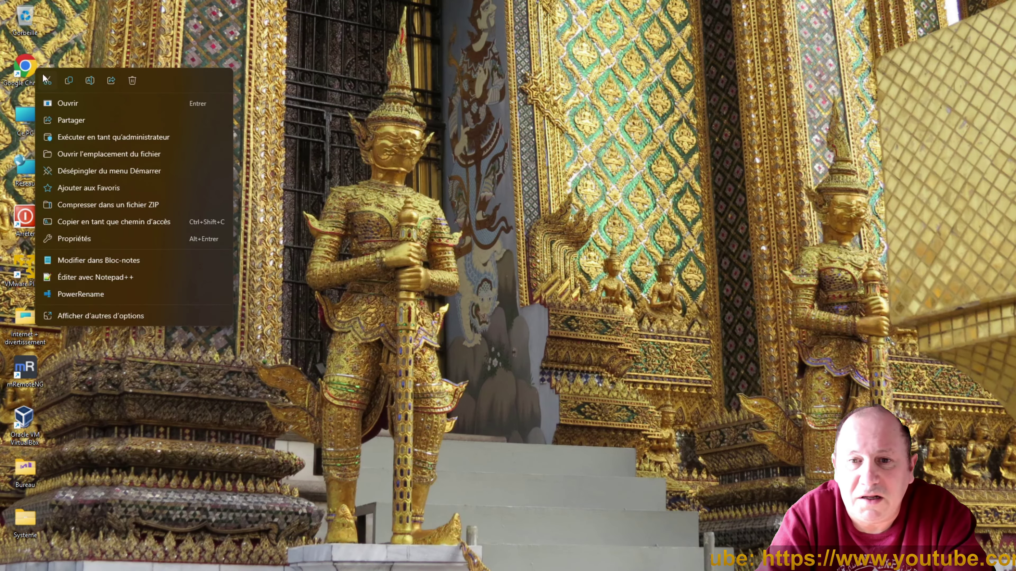
pyautogui.click(81, 239)
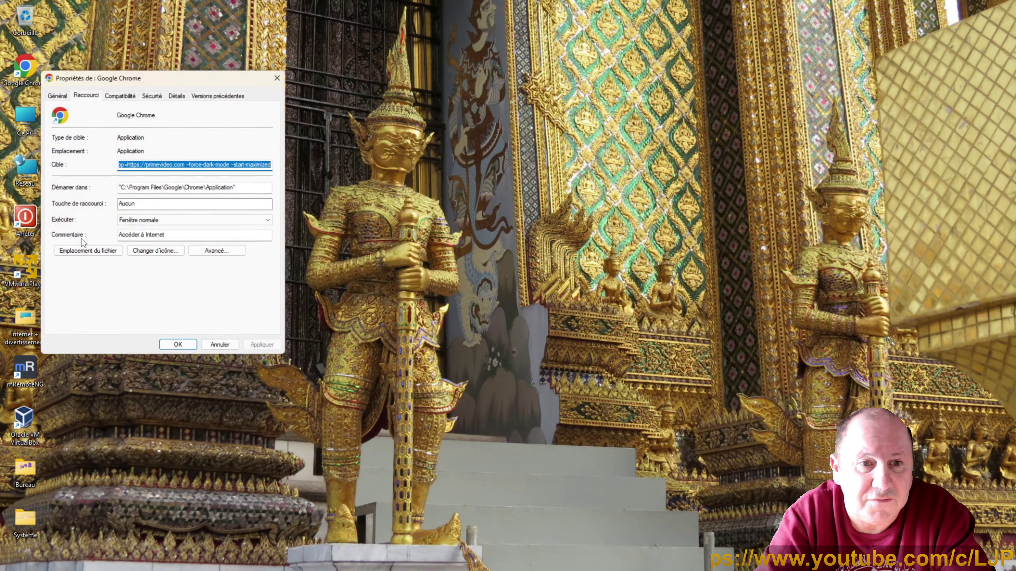
pyautogui.click(150, 162)
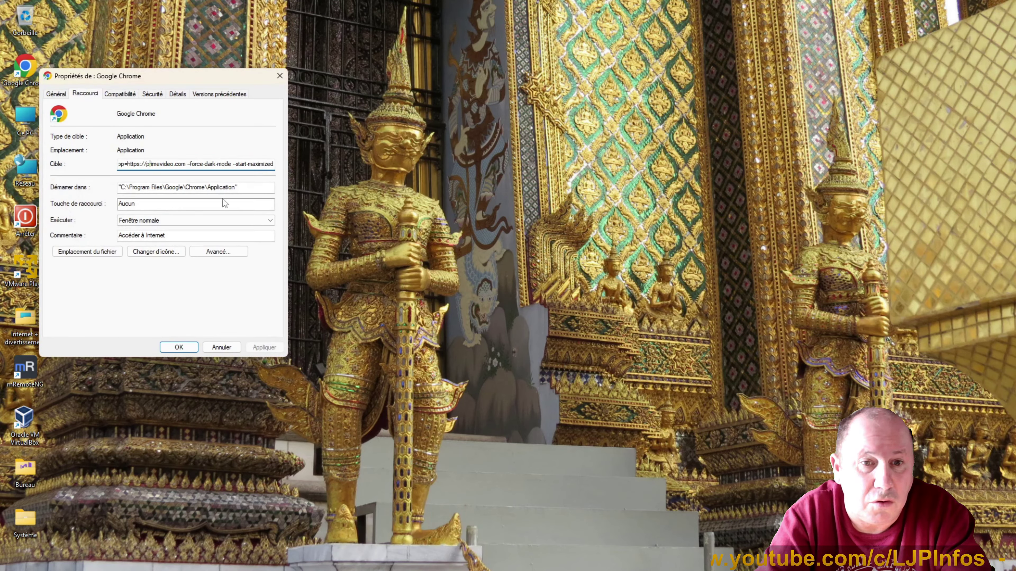
pyautogui.press('Left')
pyautogui.press('Left')
pyautogui.press('Left')
pyautogui.press('Left')
pyautogui.press('Left')
pyautogui.press('Left')
pyautogui.press('Left')
pyautogui.press('Left')
pyautogui.press('Left')
pyautogui.press('Left')
pyautogui.press('Left')
pyautogui.press('Left')
pyautogui.press('Left')
pyautogui.press('Left')
pyautogui.press('Left')
pyautogui.press('Left')
pyautogui.press('Left')
pyautogui.press('Left')
pyautogui.press('Left')
pyautogui.press('Left')
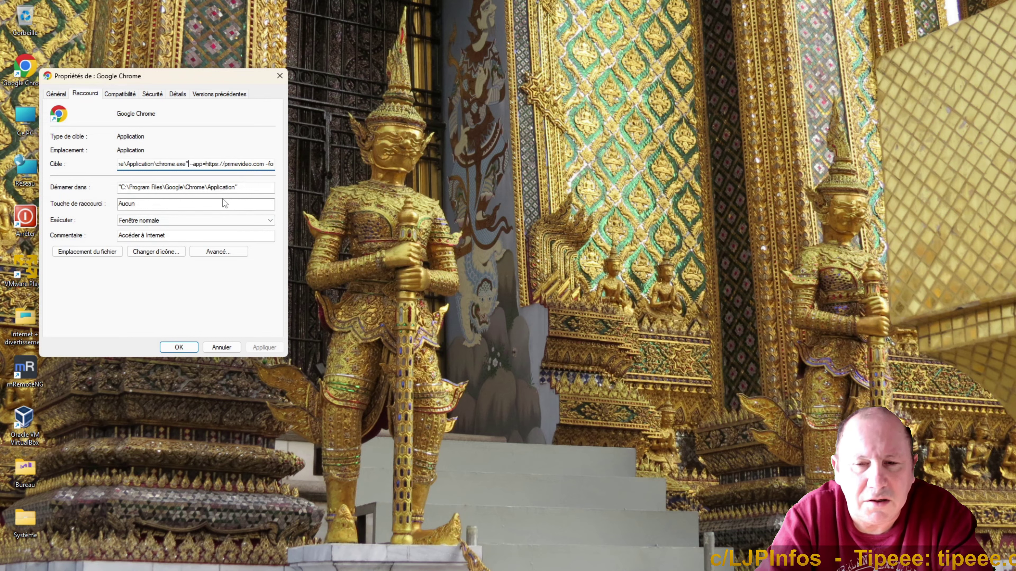
pyautogui.hotkey('ctrl', 'a')
pyautogui.hotkey('ctrl', 'v')
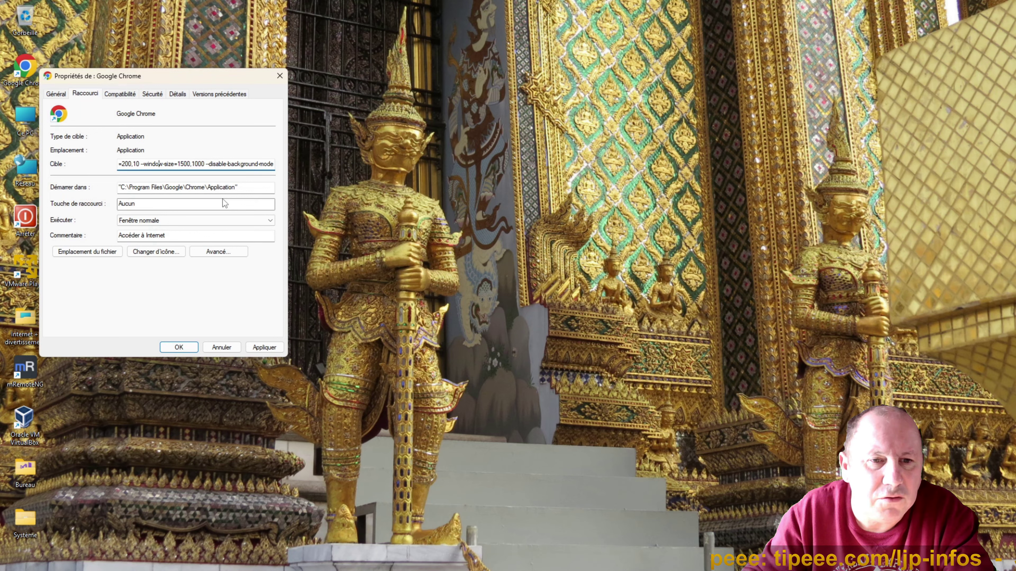
# Remove the --window-position=200,10 argument from the Chrome shortcut's target, apply the change and close the properties.
pyautogui.press('Left')
pyautogui.press('Left')
pyautogui.press('Left')
pyautogui.press('Left')
pyautogui.press('Left')
pyautogui.press('Left')
pyautogui.press('Left')
pyautogui.press('Left')
pyautogui.press('Left')
pyautogui.press('Left')
pyautogui.press('Left')
pyautogui.press('Left')
pyautogui.press('Left')
pyautogui.press('Left')
pyautogui.press('Left')
pyautogui.press('Left')
pyautogui.press('Left')
pyautogui.press('Left')
pyautogui.press('Left')
pyautogui.press('Left')
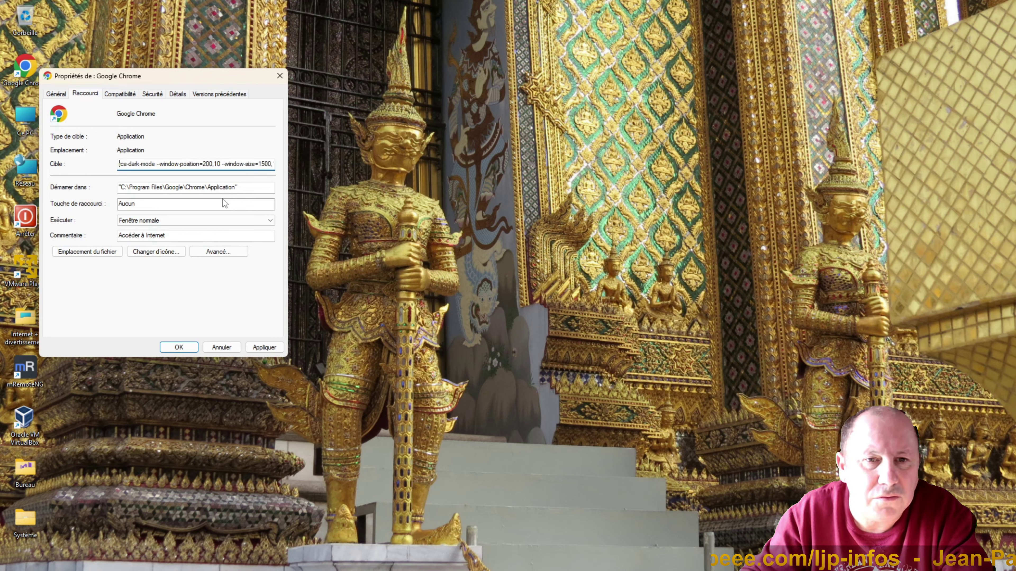
pyautogui.press('Left')
pyautogui.press('Left')
pyautogui.press('Left')
pyautogui.press('Left')
pyautogui.press('Left')
pyautogui.press('Left')
pyautogui.press('Left')
pyautogui.press('Left')
pyautogui.press('Left')
pyautogui.press('Left')
pyautogui.press('Left')
pyautogui.press('Left')
pyautogui.press('Left')
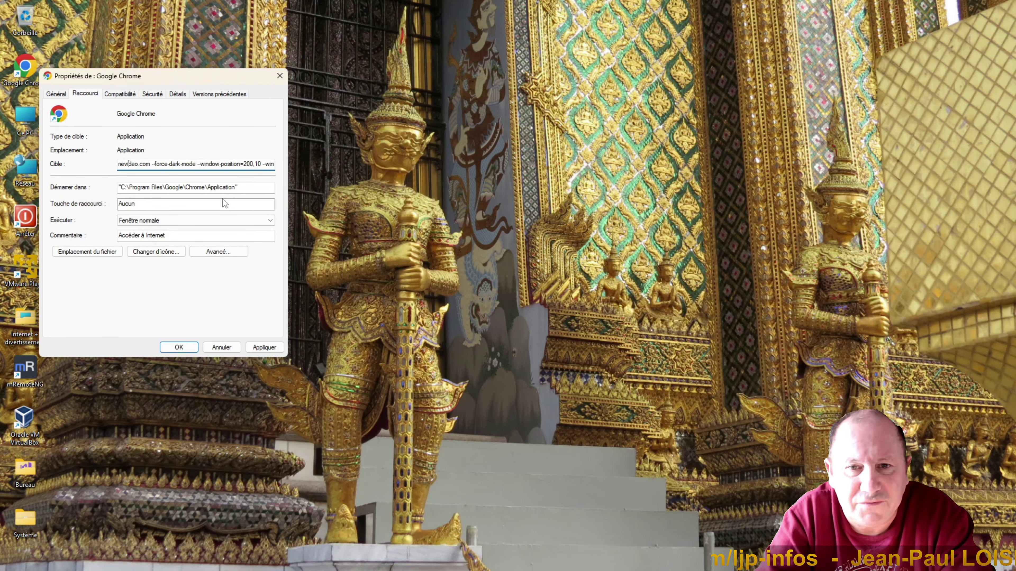
pyautogui.press('Left')
pyautogui.press('Left')
pyautogui.press('Left')
pyautogui.press('Left')
pyautogui.press('Left')
pyautogui.press('Left')
pyautogui.press('Left')
pyautogui.press('Left')
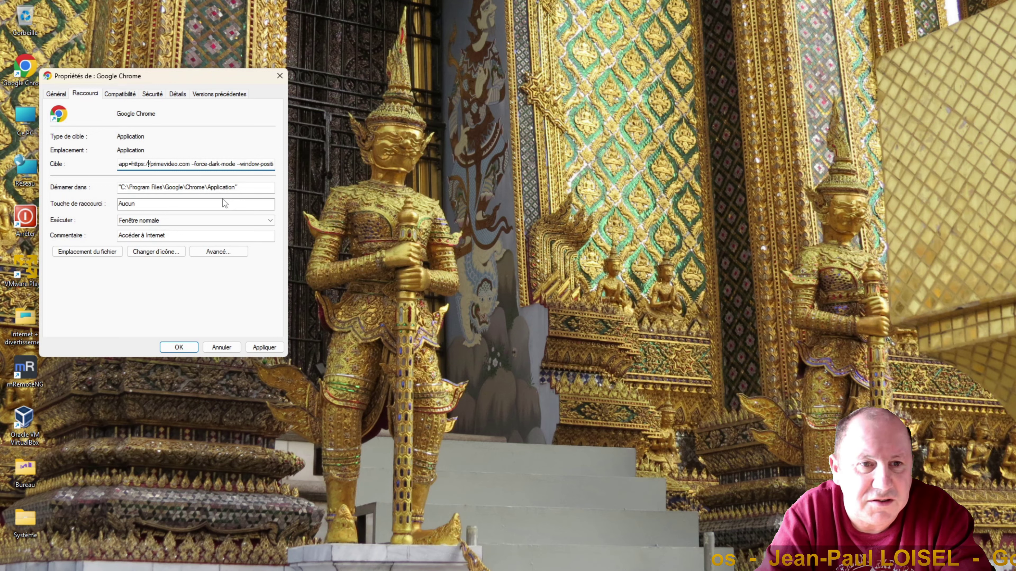
pyautogui.press('Right')
pyautogui.press('Right')
pyautogui.press('Right')
pyautogui.press('Right')
pyautogui.press('Right')
pyautogui.press('Right')
pyautogui.press('Right')
pyautogui.press('Right')
pyautogui.press('Right')
pyautogui.press('Right')
pyautogui.press('Right')
pyautogui.press('Right')
pyautogui.press('Right')
pyautogui.press('Right')
pyautogui.press('Right')
pyautogui.press('Right')
pyautogui.press('Right')
pyautogui.press('Right')
pyautogui.press('Right')
pyautogui.press('Right')
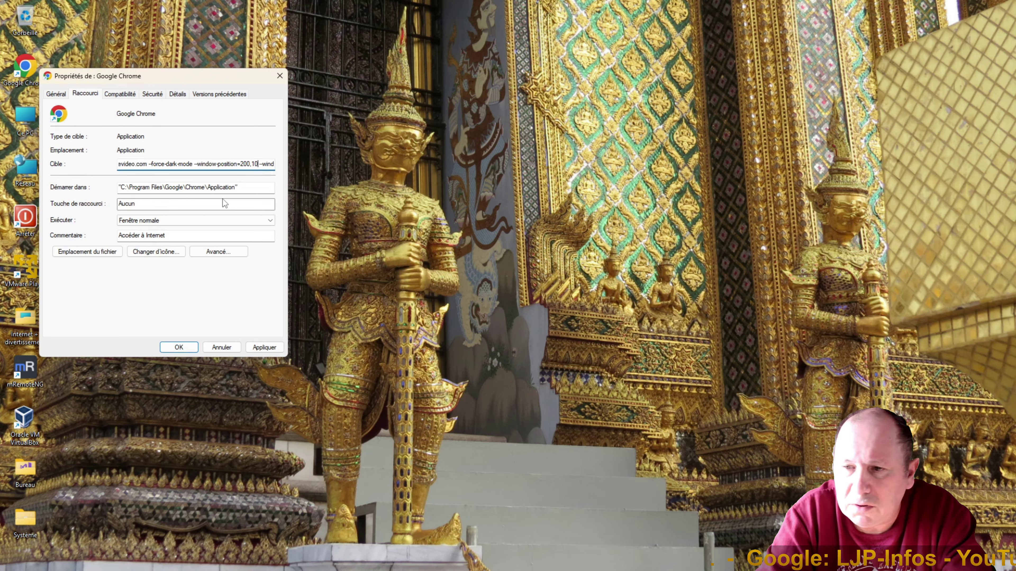
pyautogui.hotkey('shift', 'Left')
pyautogui.hotkey('shift', 'Left')
pyautogui.hotkey('shift', 'Left')
pyautogui.hotkey('shift', 'Left')
pyautogui.hotkey('shift', 'Left')
pyautogui.hotkey('shift', 'Left')
pyautogui.hotkey('shift', 'Left')
pyautogui.hotkey('shift', 'Left')
pyautogui.hotkey('shift', 'Left')
pyautogui.hotkey('shift', 'Left')
pyautogui.hotkey('shift', 'Left')
pyautogui.hotkey('shift', 'Left')
pyautogui.hotkey('shift', 'Left')
pyautogui.hotkey('shift', 'Left')
pyautogui.hotkey('shift', 'Left')
pyautogui.hotkey('shift', 'Left')
pyautogui.hotkey('shift', 'Left')
pyautogui.hotkey('shift', 'Left')
pyautogui.hotkey('shift', 'Left')
pyautogui.hotkey('shift', 'Left')
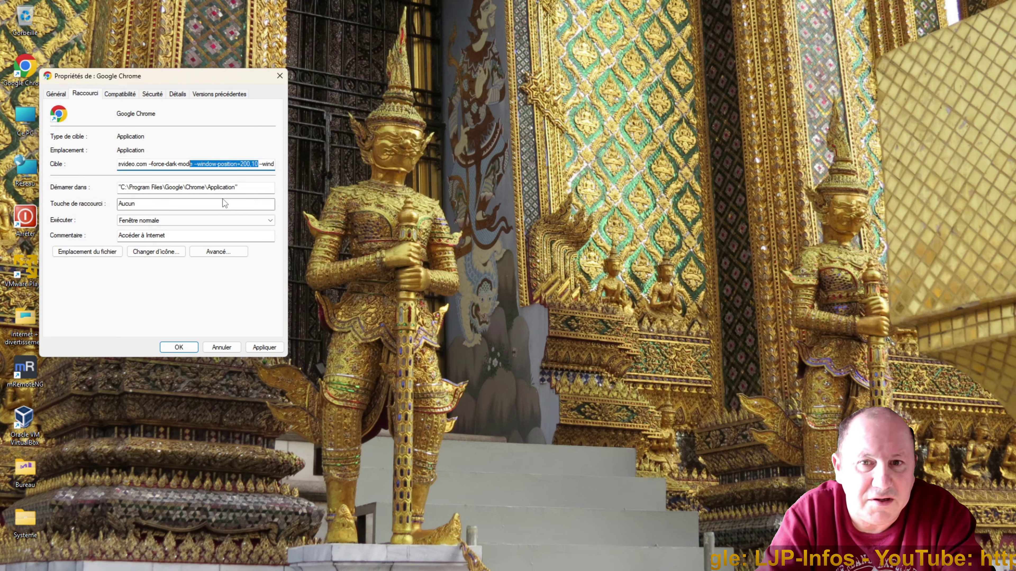
pyautogui.press('Delete')
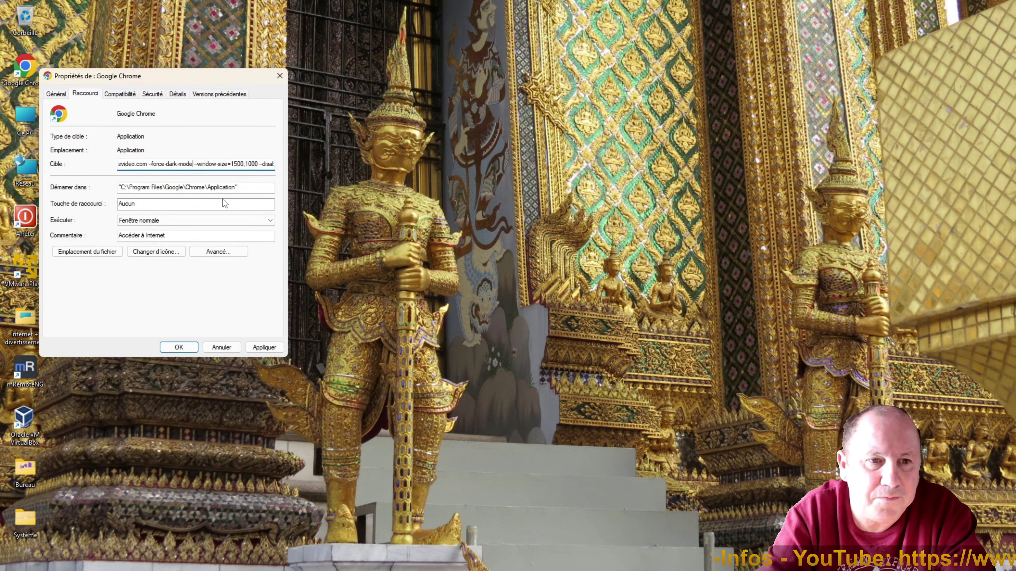
pyautogui.click(258, 348)
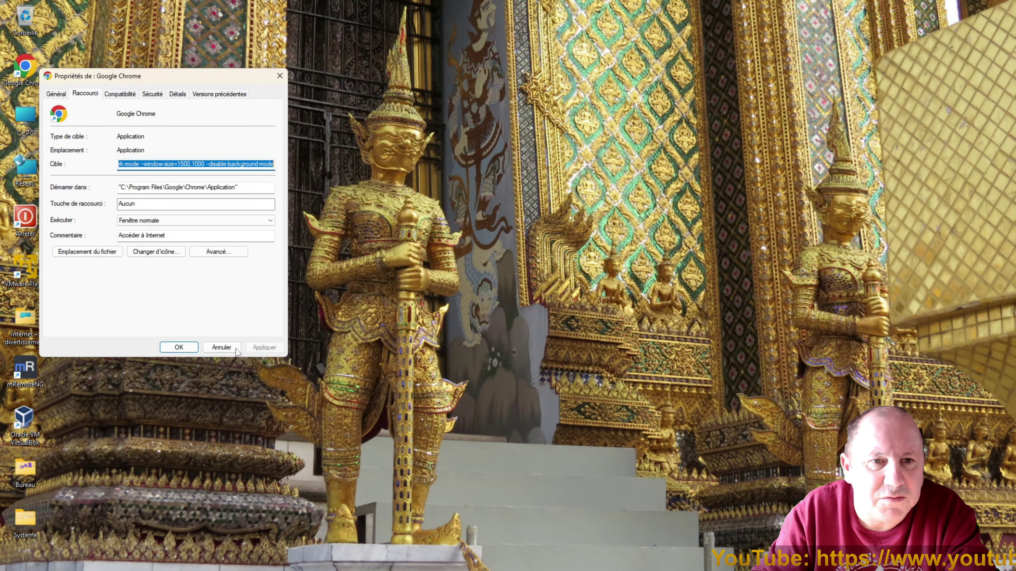
pyautogui.click(235, 349)
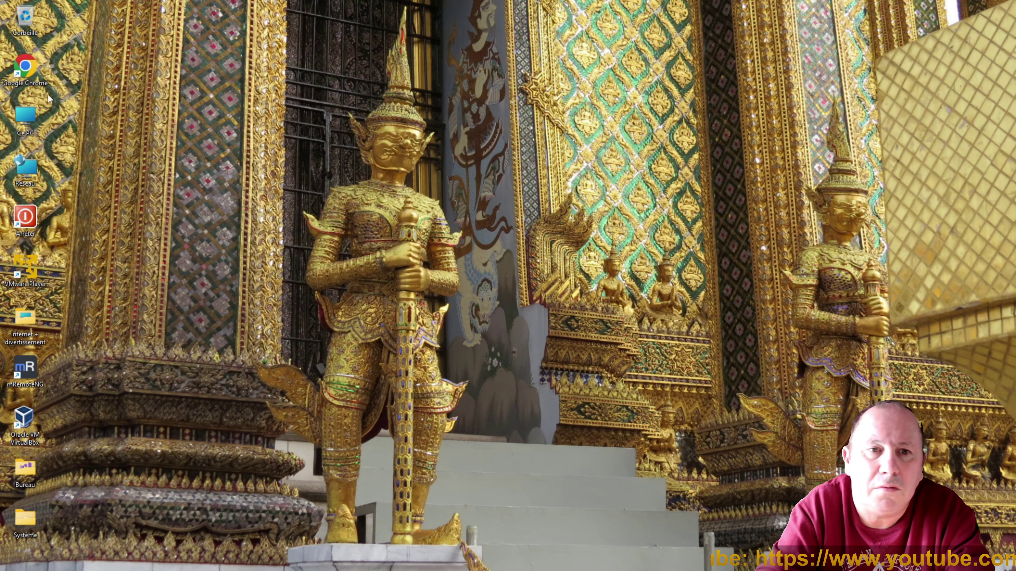
# Launch Chrome from the desktop shortcut to check how the Prime Video window opens without the position argument, and close it.
pyautogui.doubleClick(28, 76)
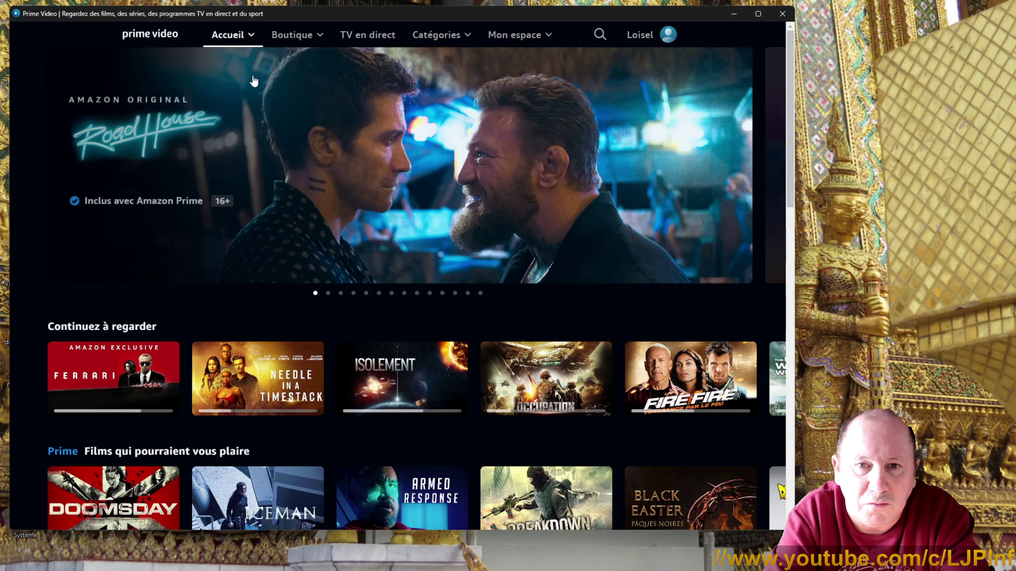
pyautogui.click(782, 13)
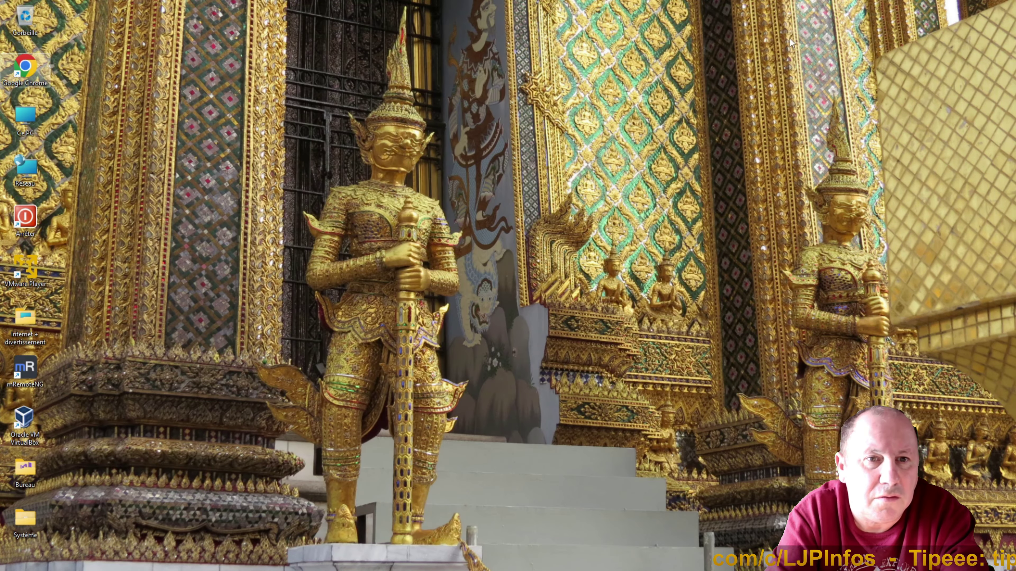